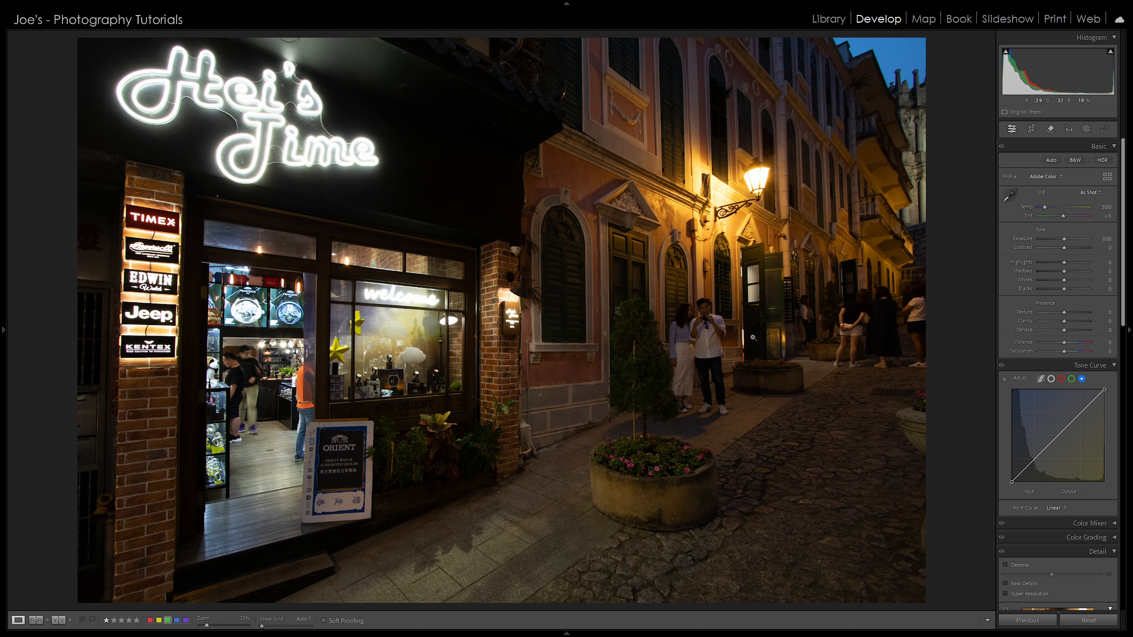
# Compare the original street photo with its people-free version by switching between the two images
pyautogui.press('Right')
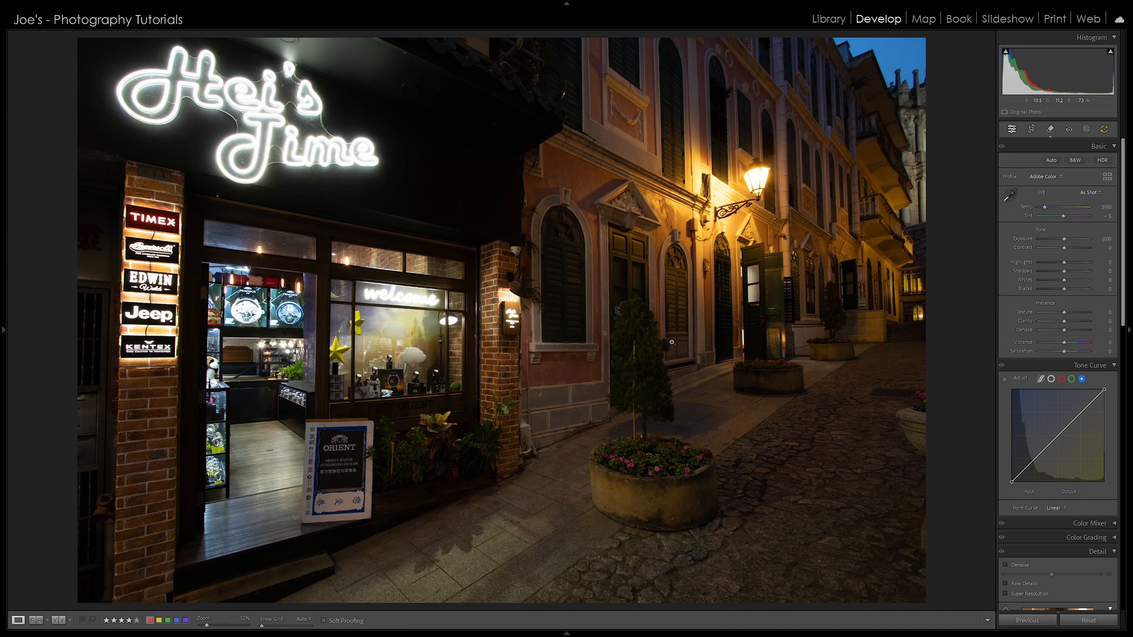
pyautogui.press('Left')
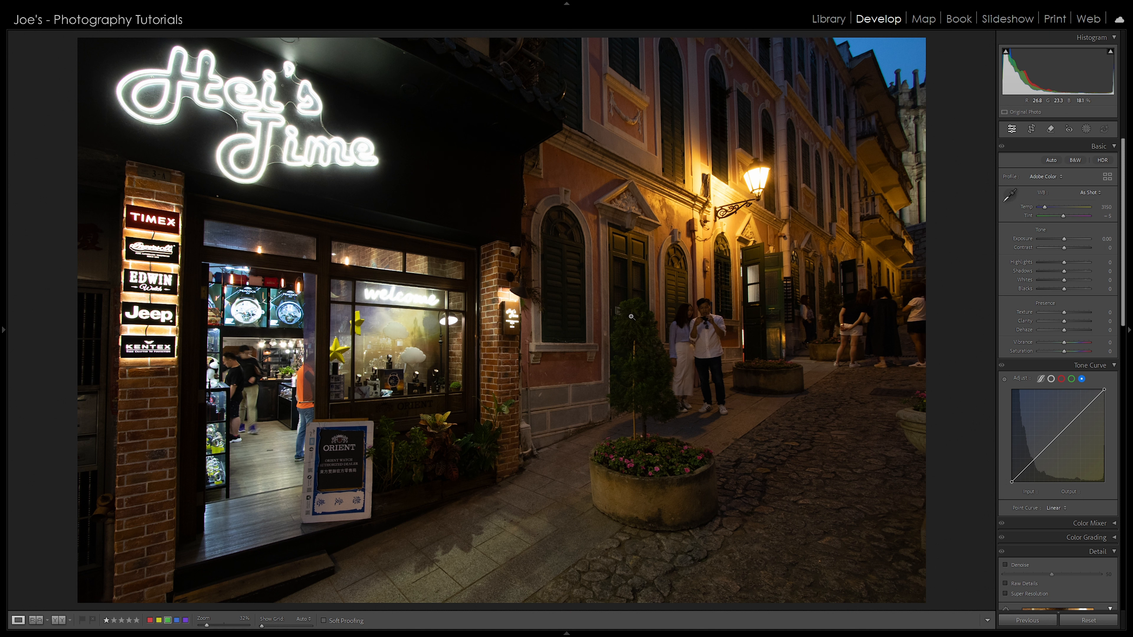
pyautogui.press('Right')
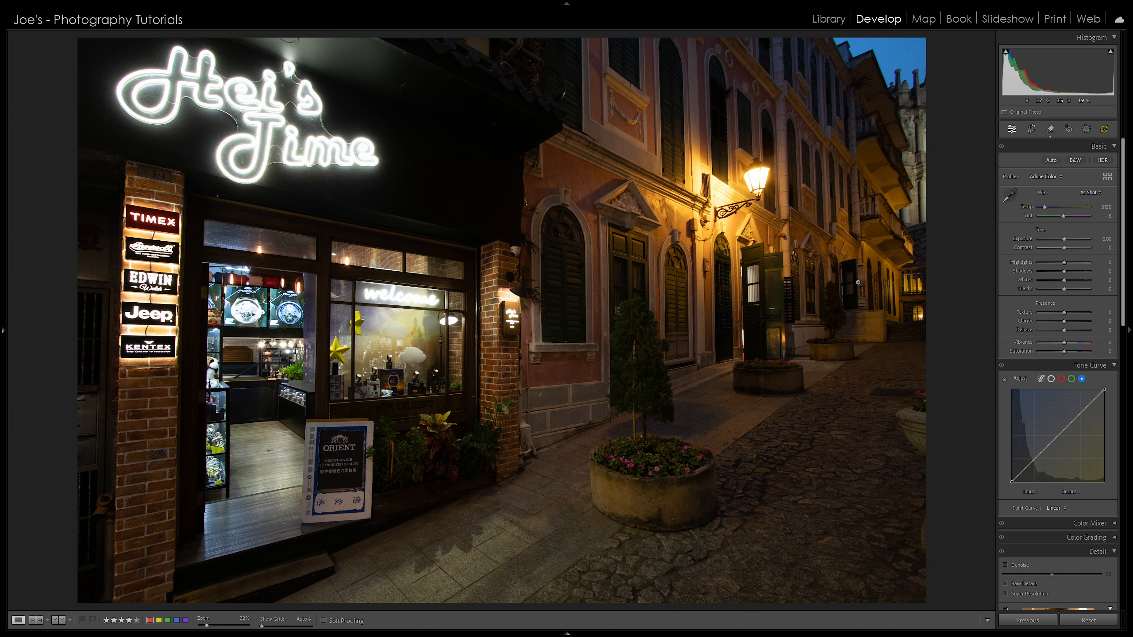
pyautogui.press('Left')
pyautogui.press('Left')
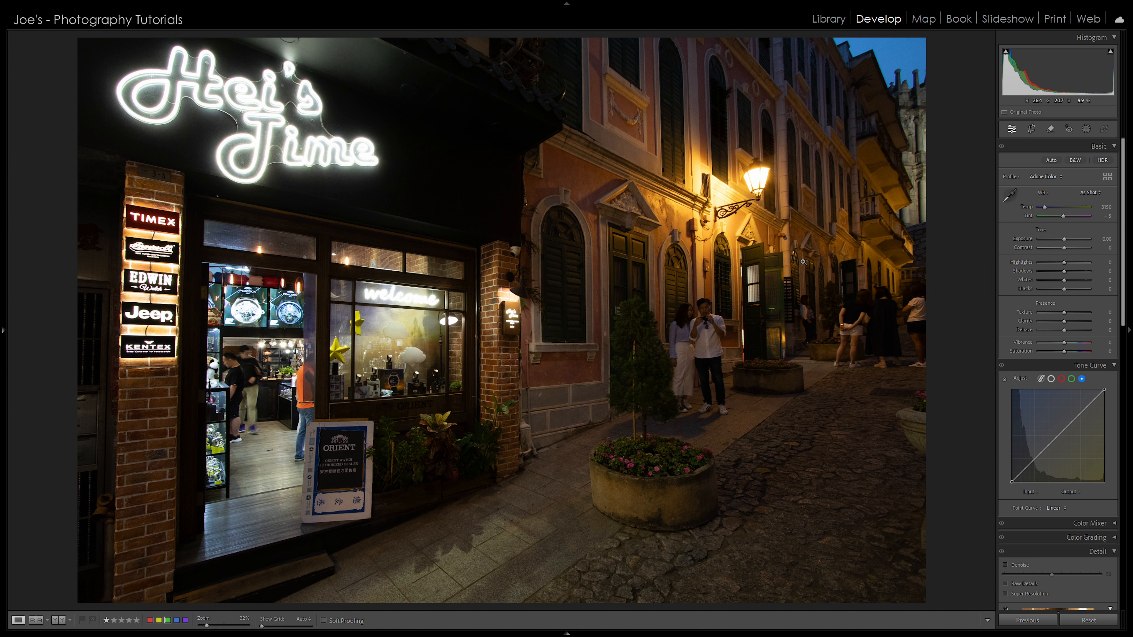
# Detect the people in the original photo with Distraction Removal and remove all of them
pyautogui.click(1052, 129)
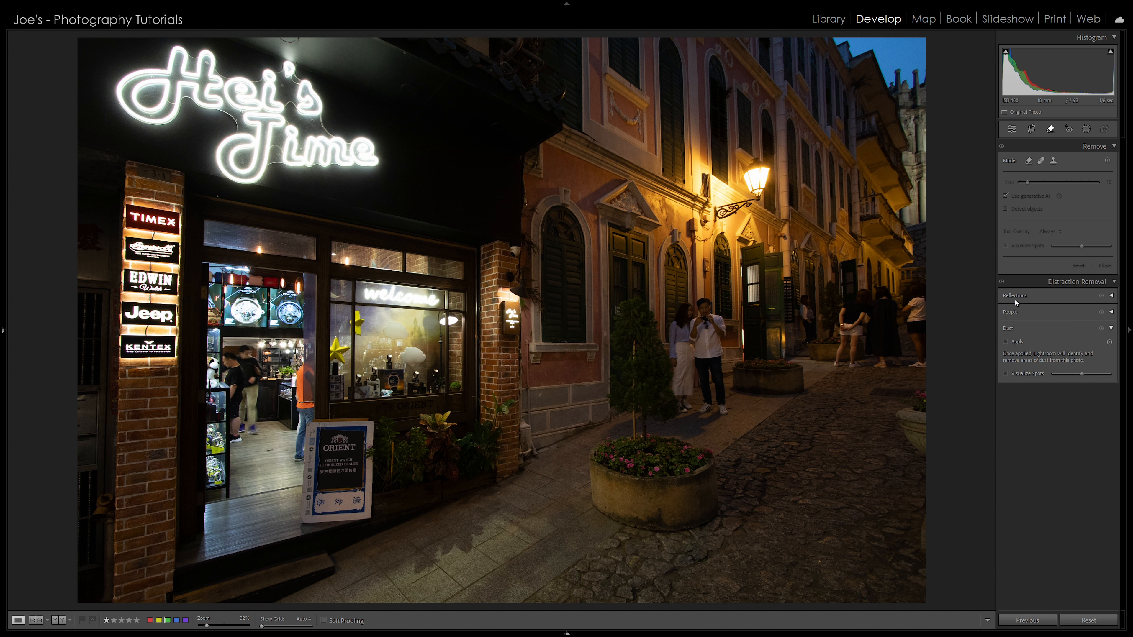
pyautogui.click(1112, 312)
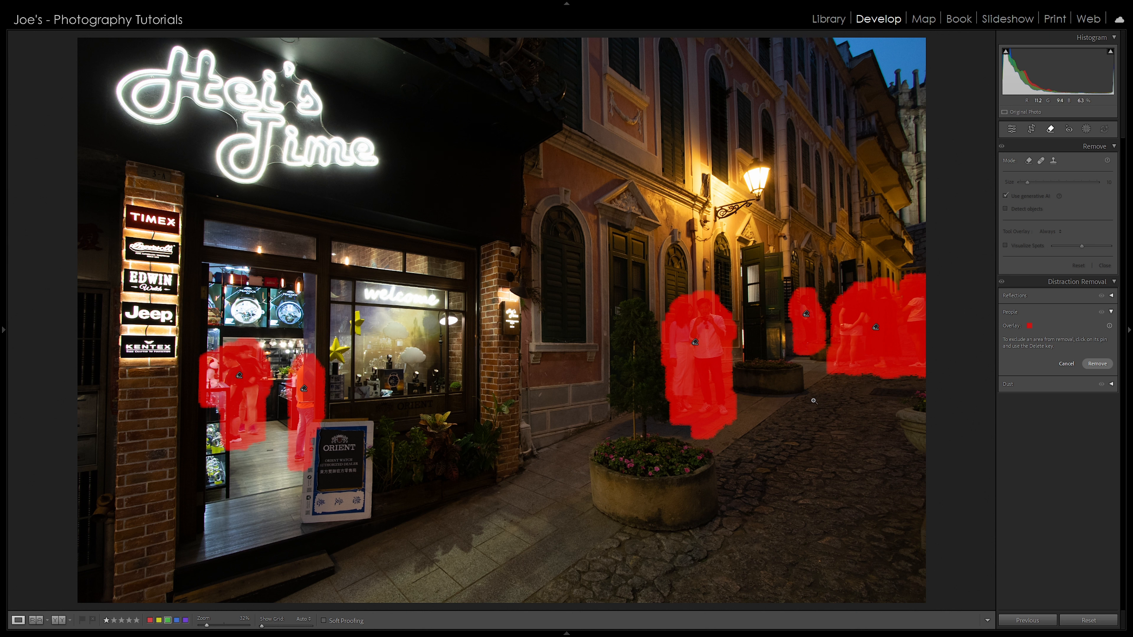
pyautogui.click(1098, 364)
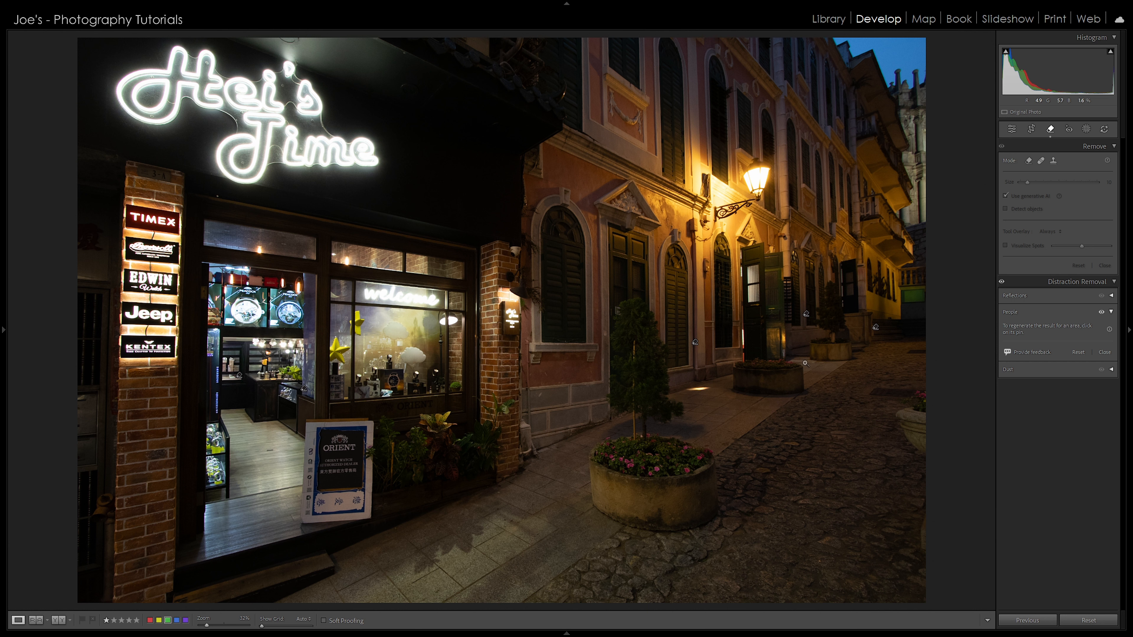
# Try other generated variations for the two removals inside the shop, setting the one over the pair to variation 3
pyautogui.click(239, 376)
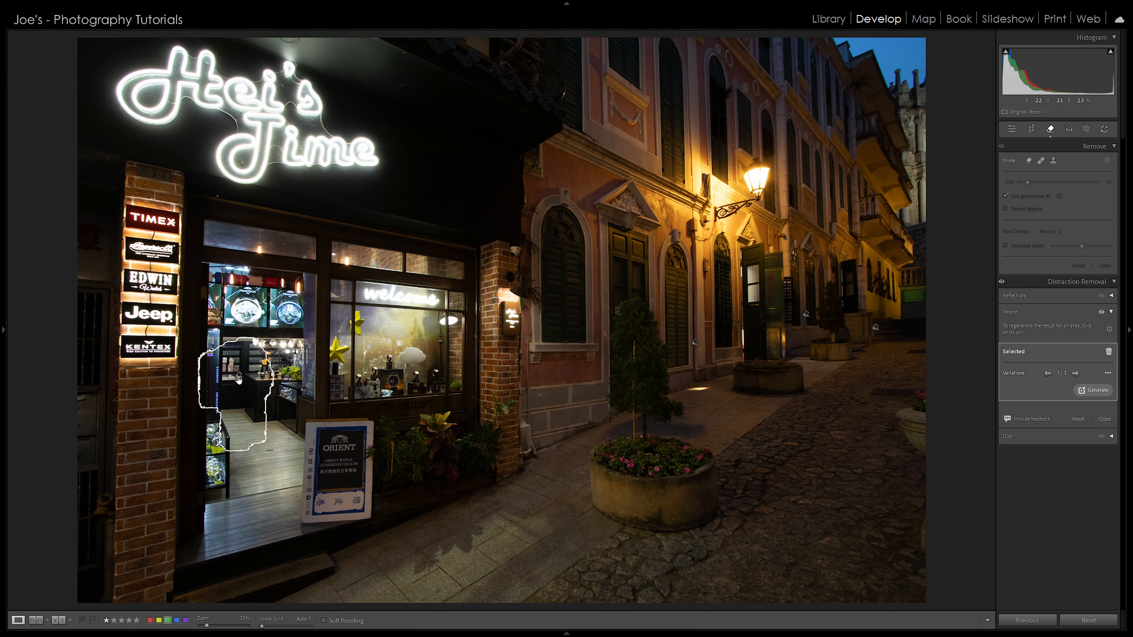
pyautogui.rightClick(239, 377)
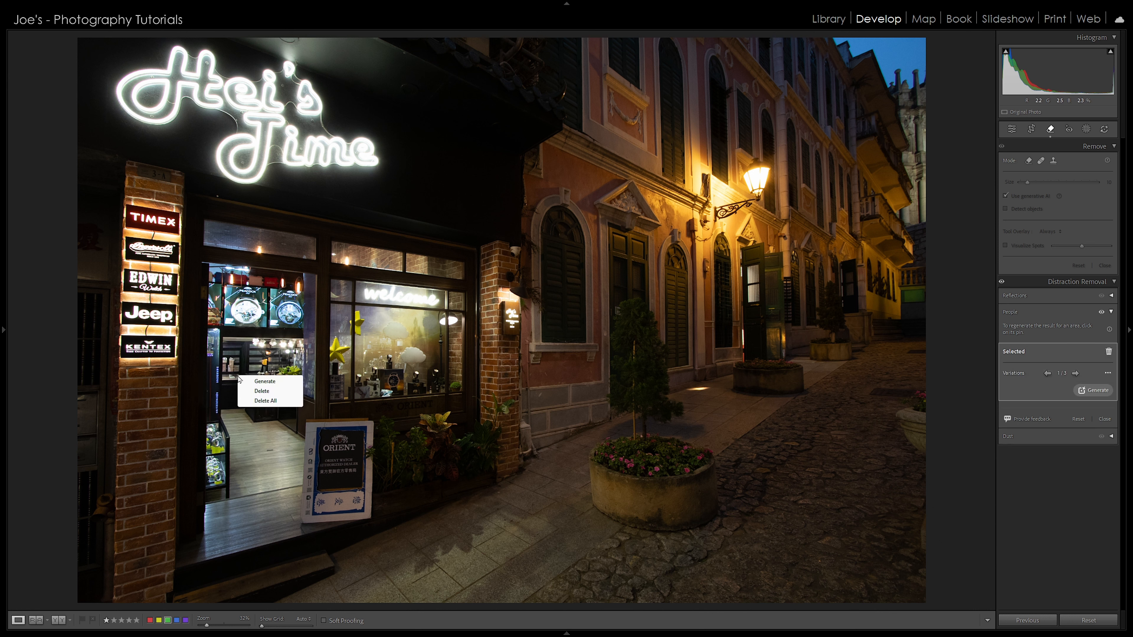
pyautogui.click(502, 551)
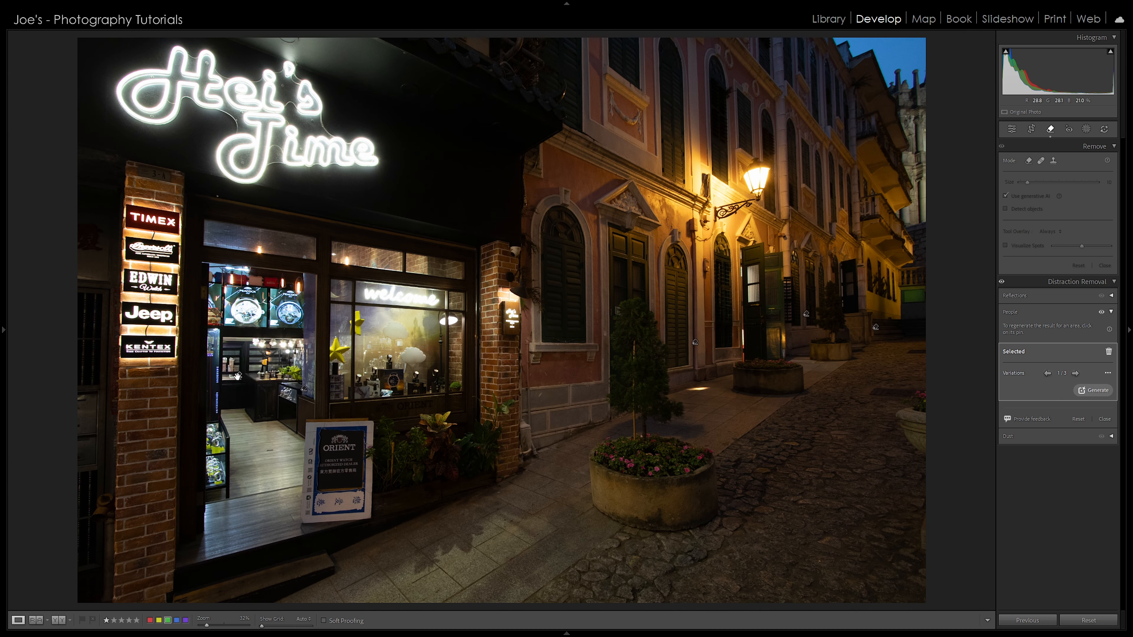
pyautogui.click(501, 550)
pyautogui.click(334, 380)
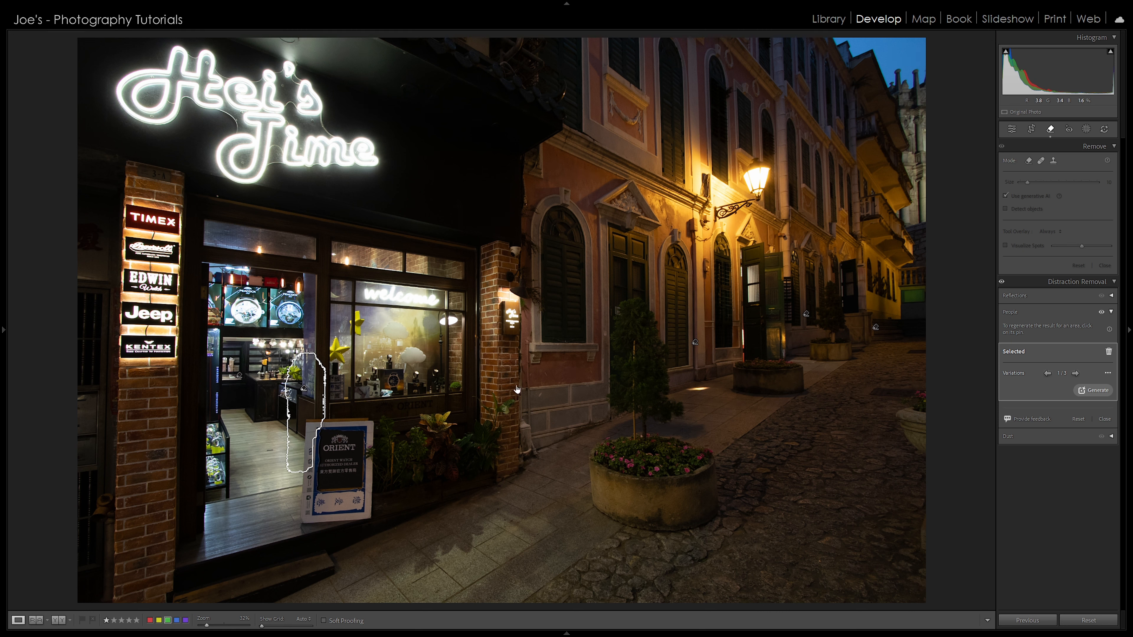
pyautogui.click(1075, 375)
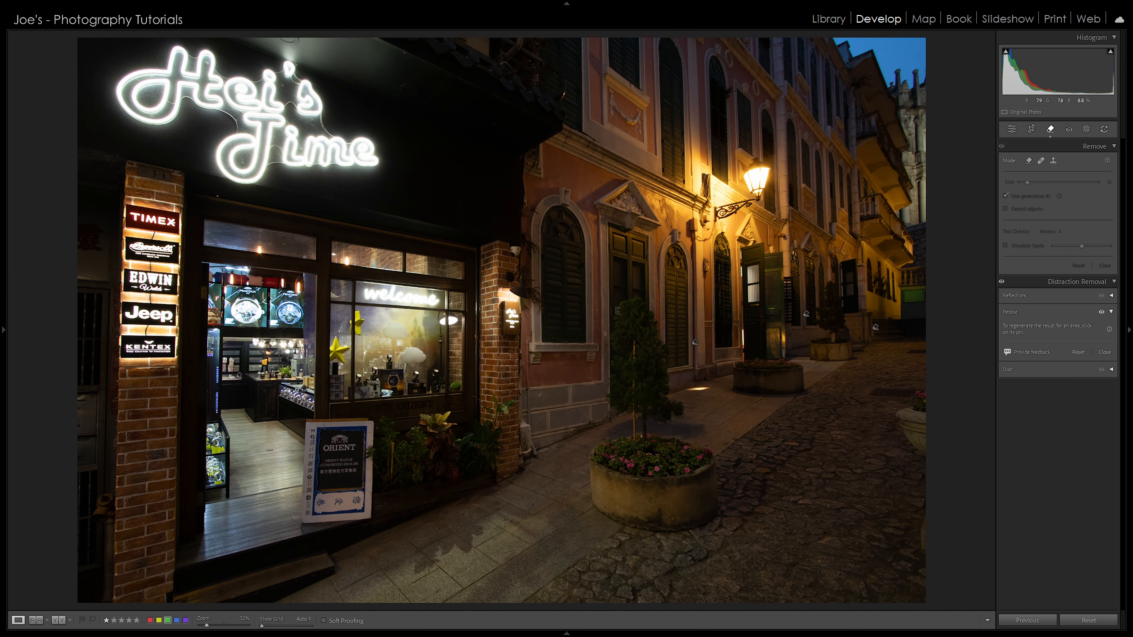
pyautogui.click(243, 373)
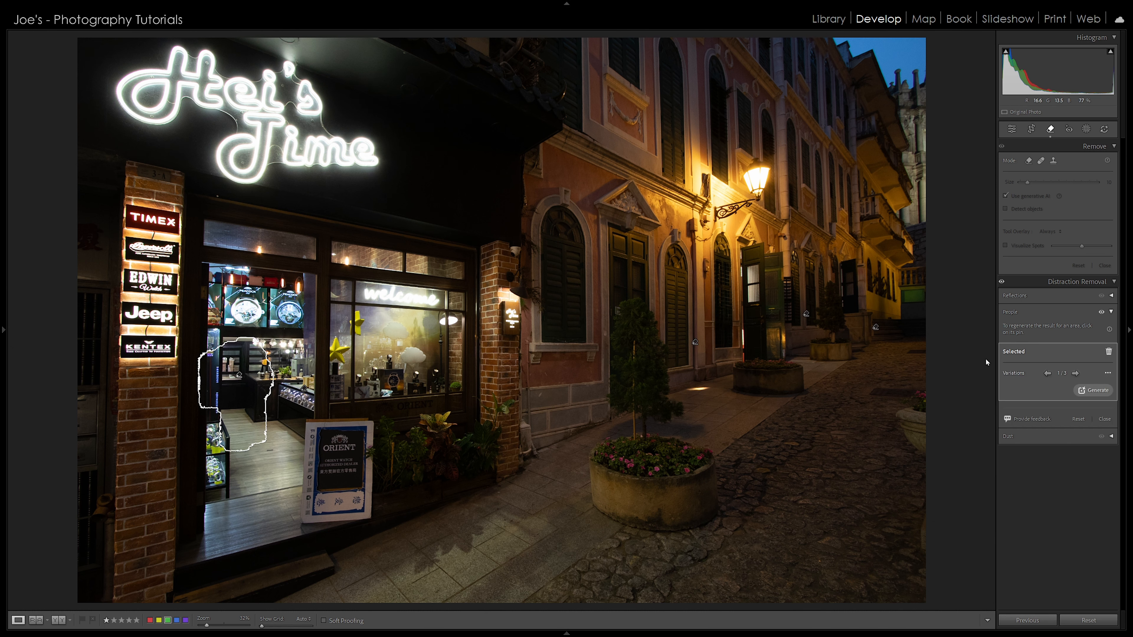
pyautogui.click(1075, 374)
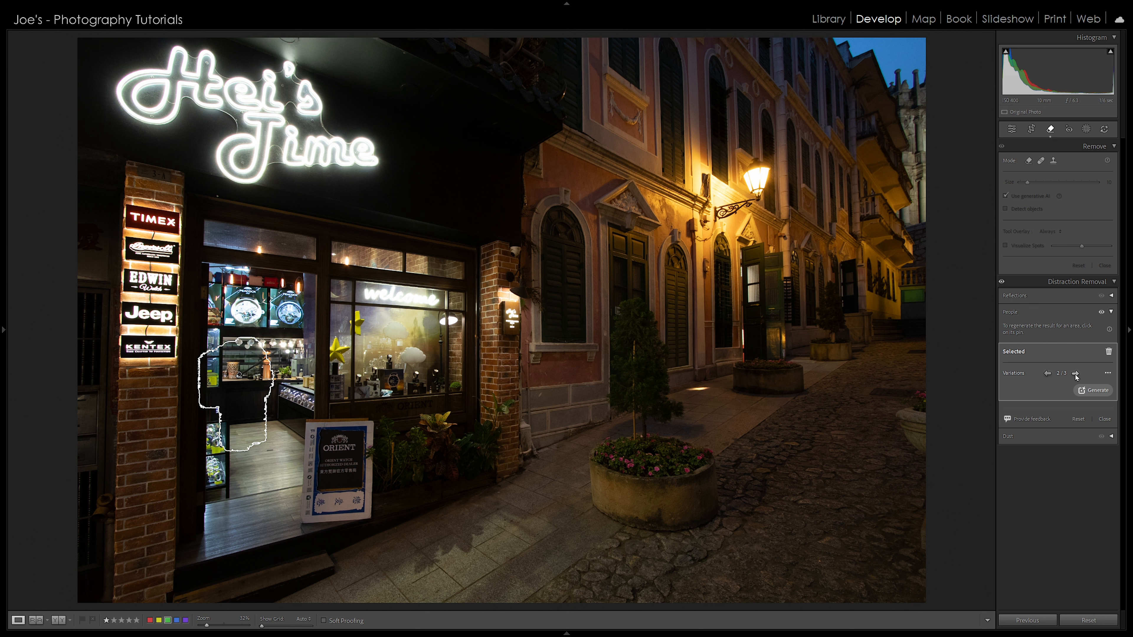
pyautogui.click(1075, 374)
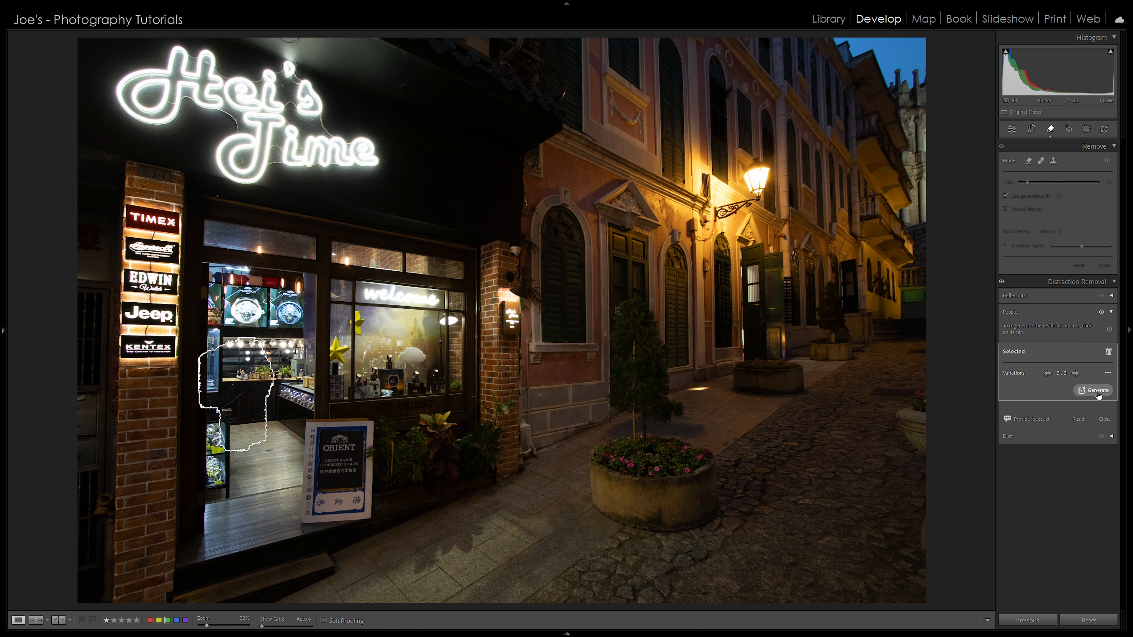
# Browse the generated variations for the removed couple beside the tree and return to variation 1
pyautogui.click(695, 342)
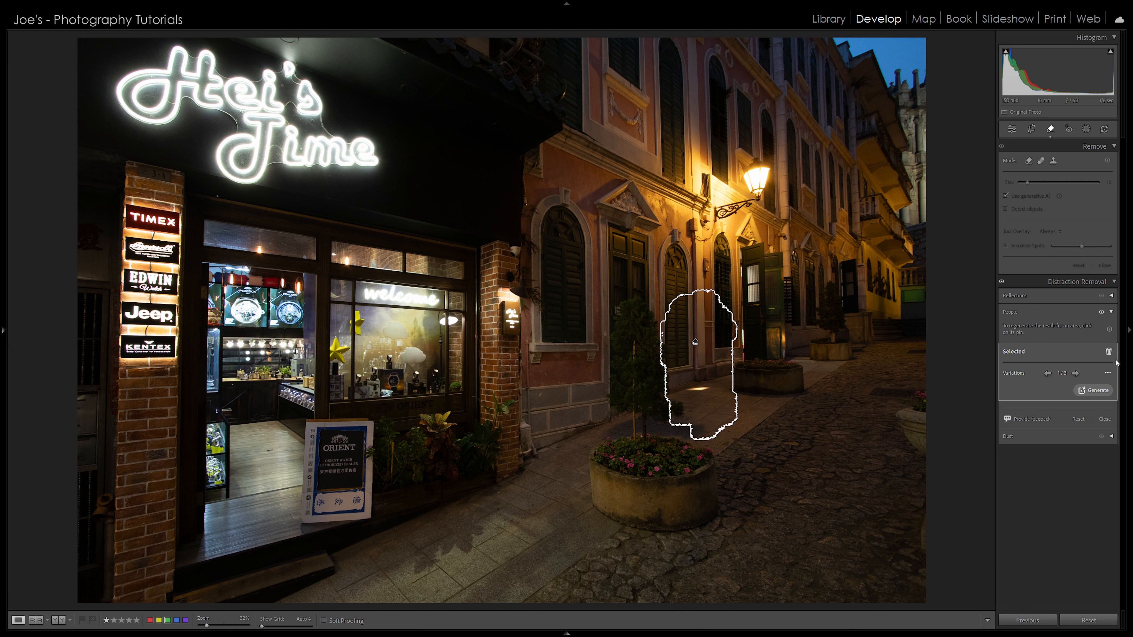
pyautogui.click(1078, 375)
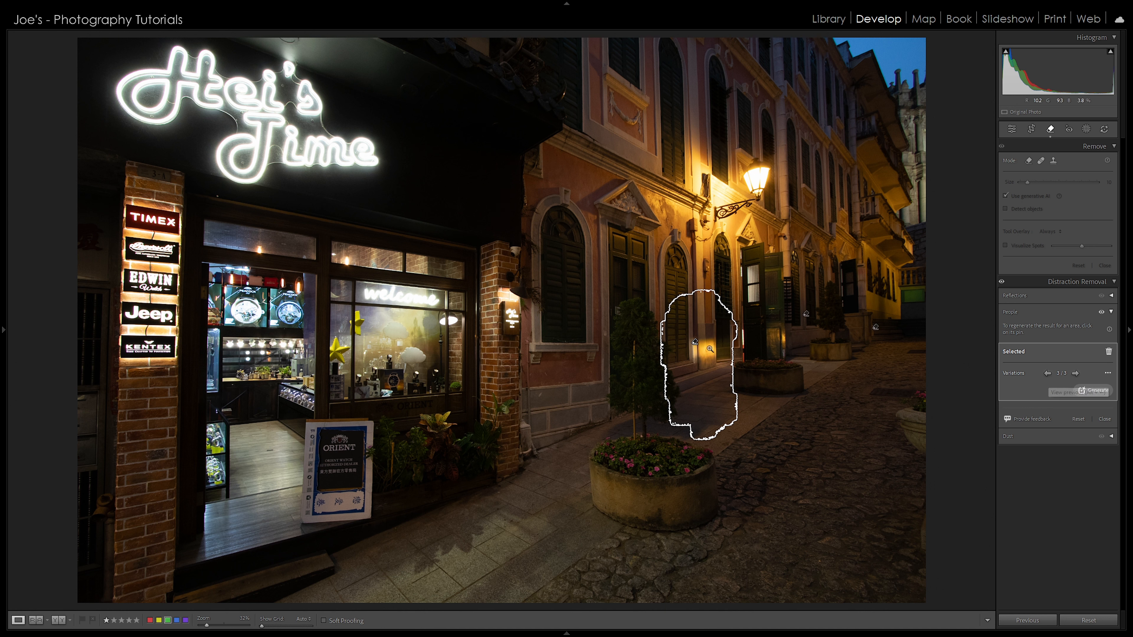
pyautogui.click(1048, 374)
pyautogui.click(1048, 374)
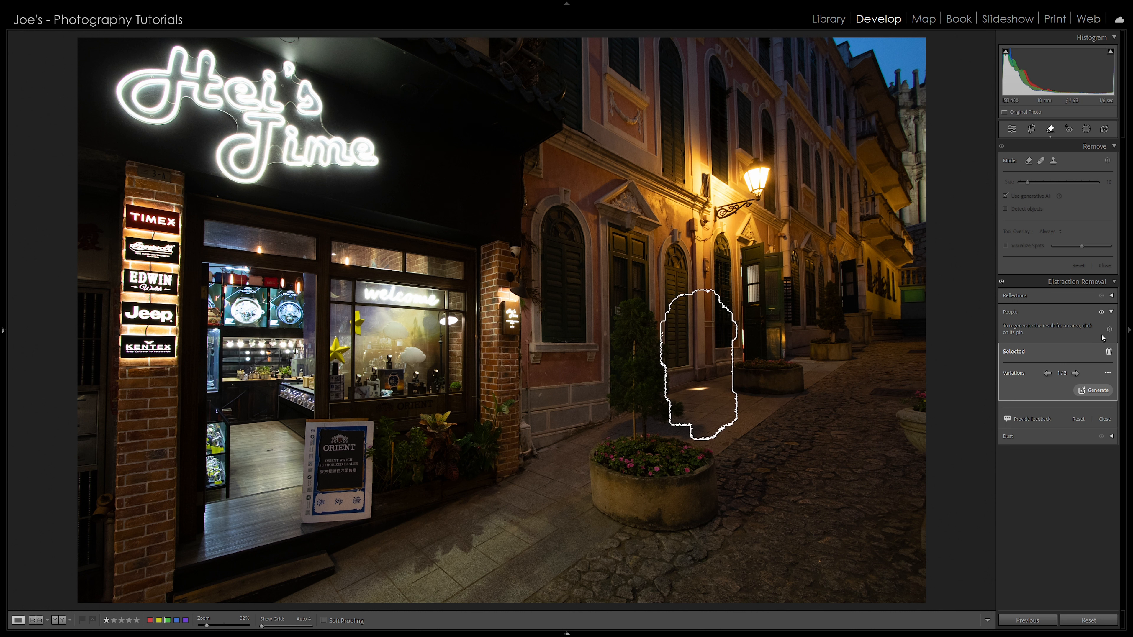
# Regenerate the fill for the removed group at the far end of the street
pyautogui.click(805, 314)
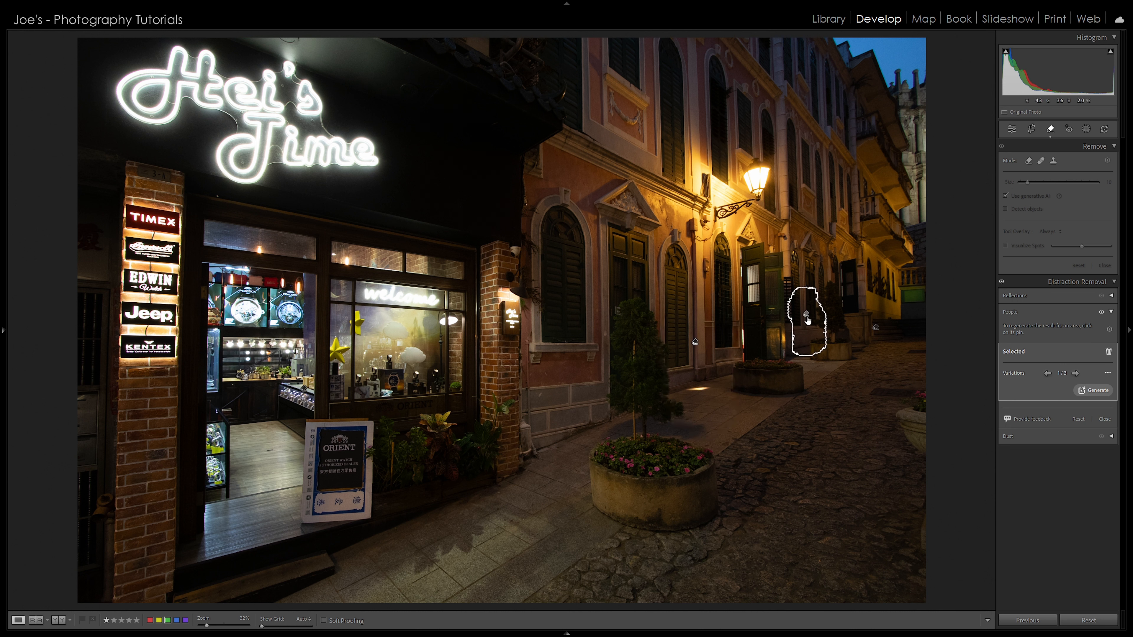
pyautogui.click(875, 327)
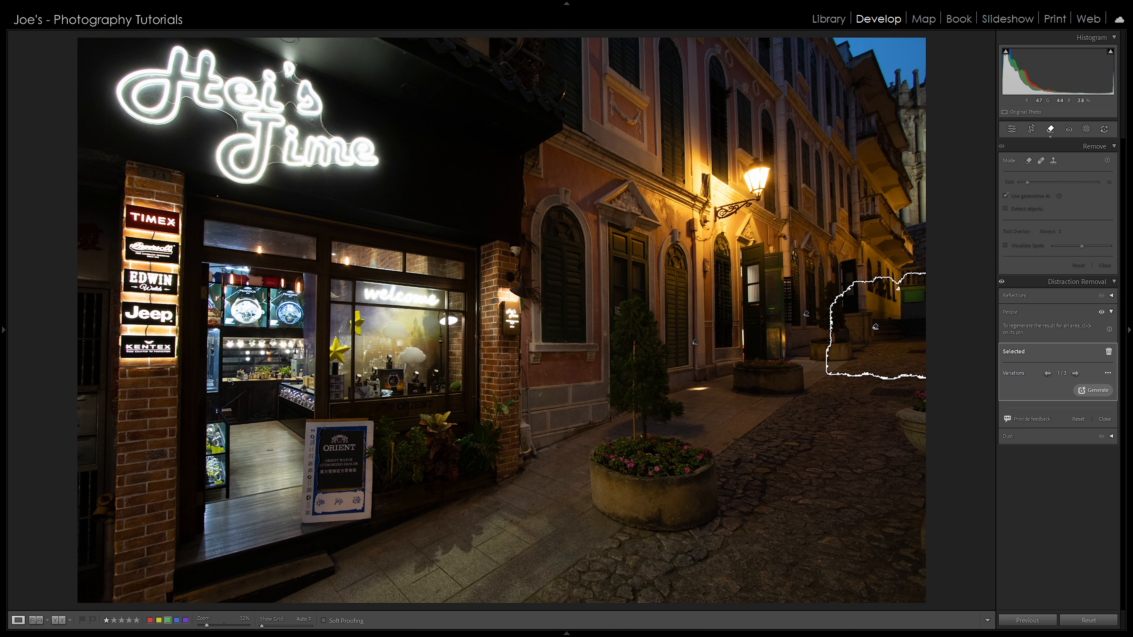
pyautogui.click(507, 499)
pyautogui.click(507, 499)
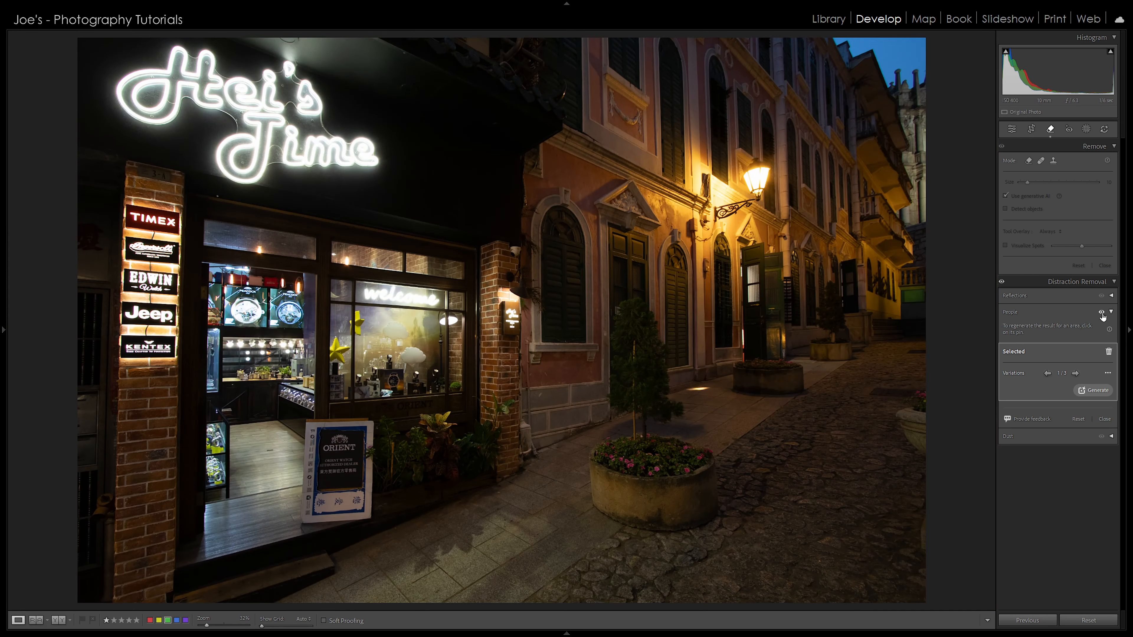
pyautogui.click(1102, 394)
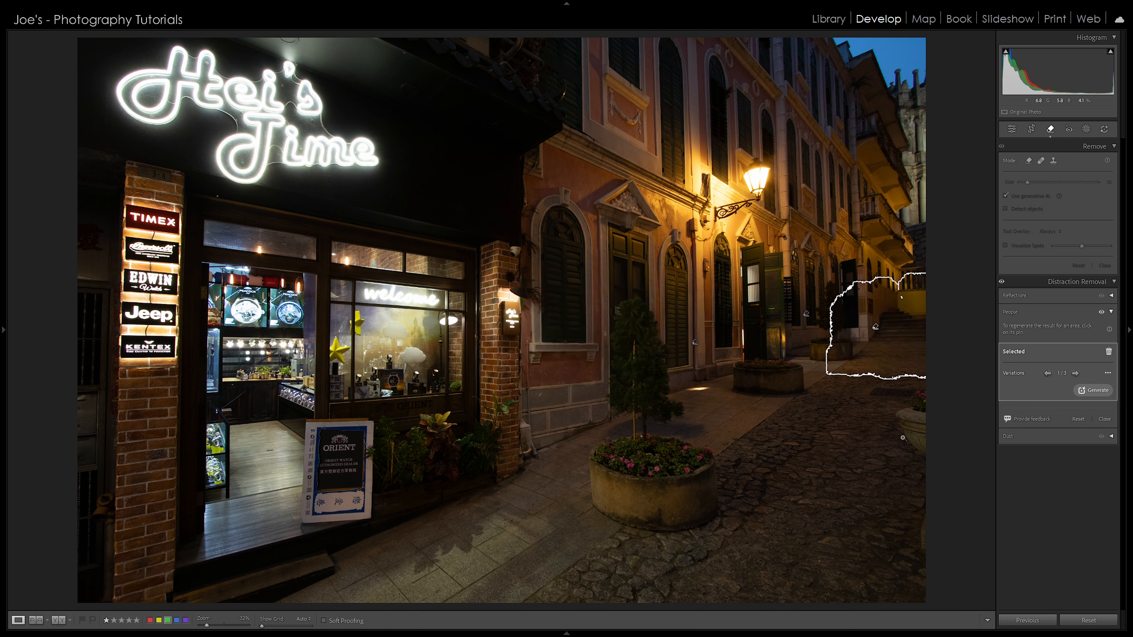
# Delete the two people removals inside the shop doorway
pyautogui.click(239, 375)
pyautogui.rightClick(239, 376)
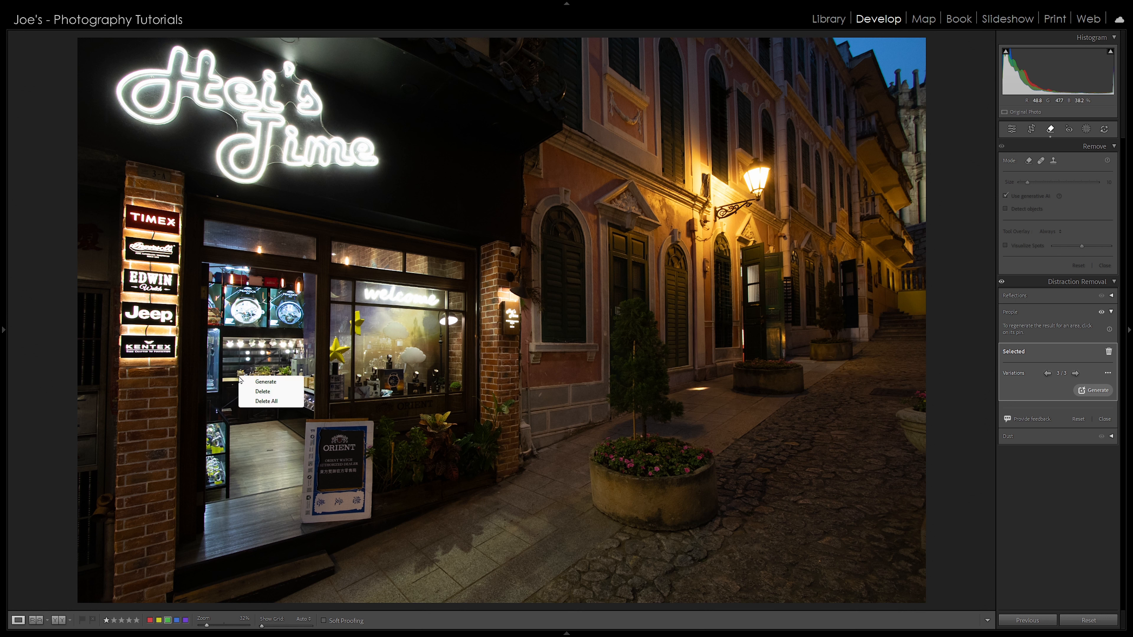
pyautogui.click(263, 391)
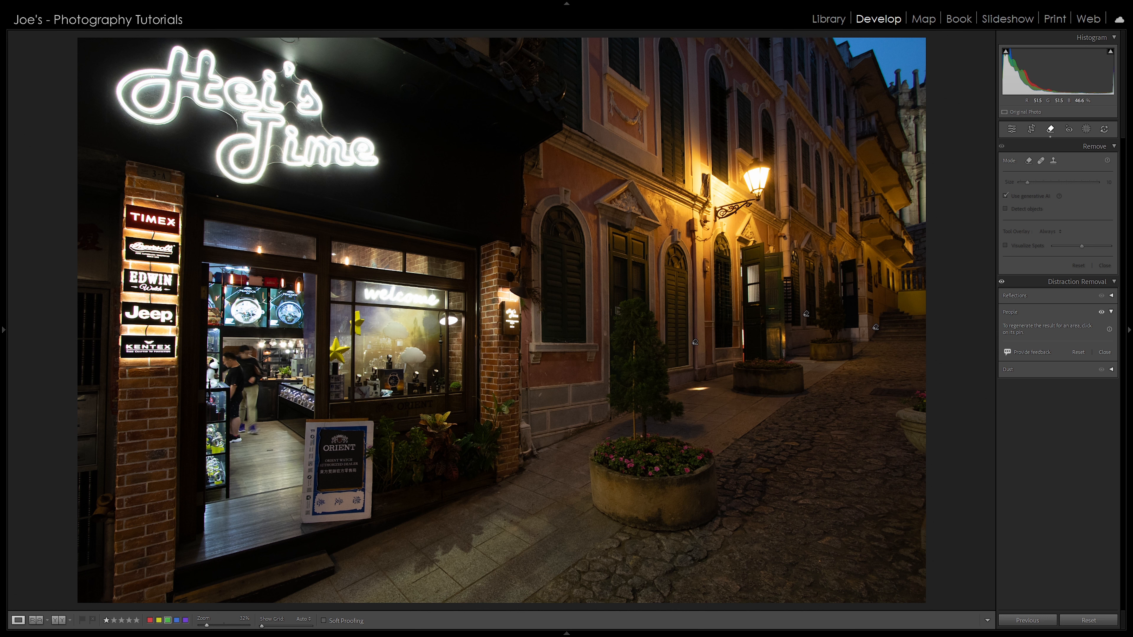
pyautogui.rightClick(305, 393)
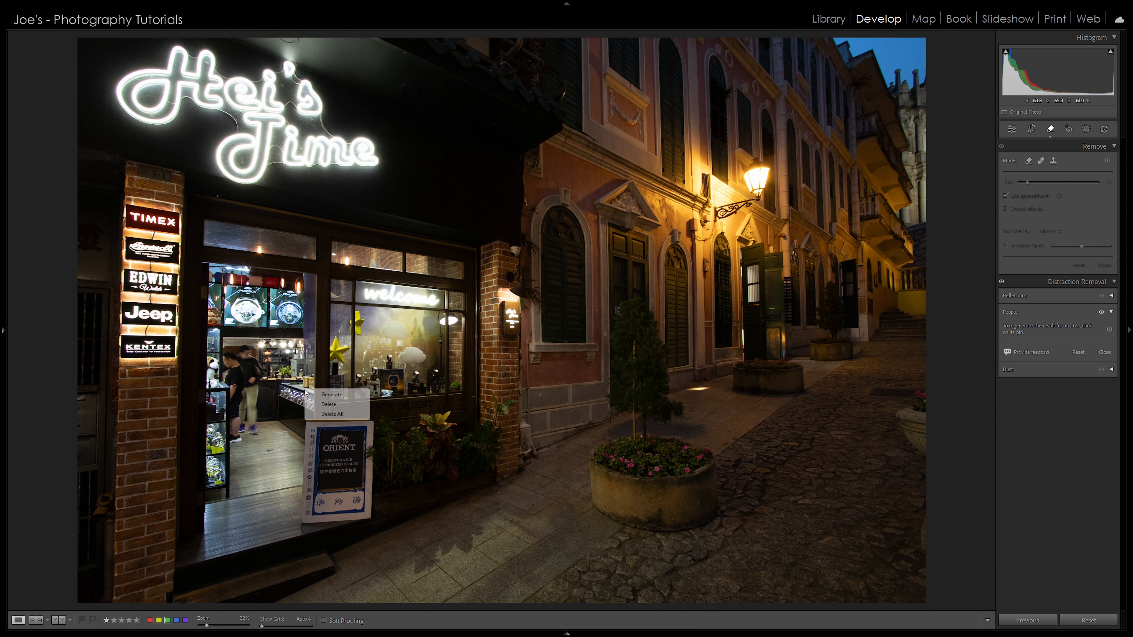
pyautogui.click(330, 404)
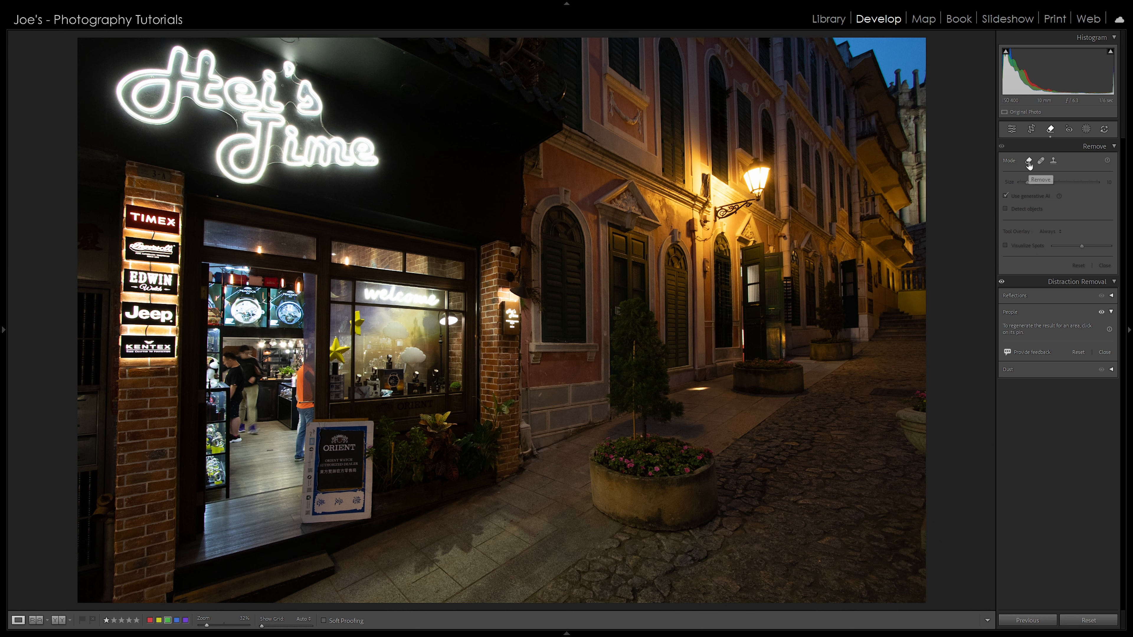
# Paint over the pair and the orange-shirted person inside the shop with the generative AI Remove brush, apply the removal and close the tool
pyautogui.click(1030, 162)
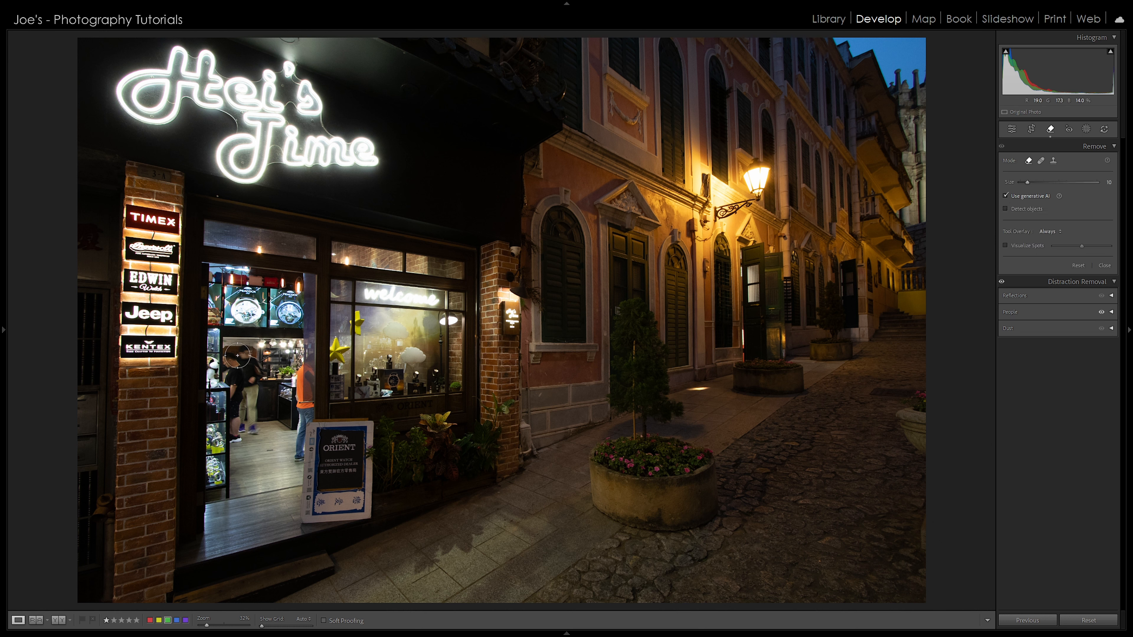
pyautogui.moveTo(230, 355)
pyautogui.mouseDown()
pyautogui.moveTo(239, 439)
pyautogui.moveTo(257, 419)
pyautogui.moveTo(255, 370)
pyautogui.moveTo(239, 353)
pyautogui.mouseUp()
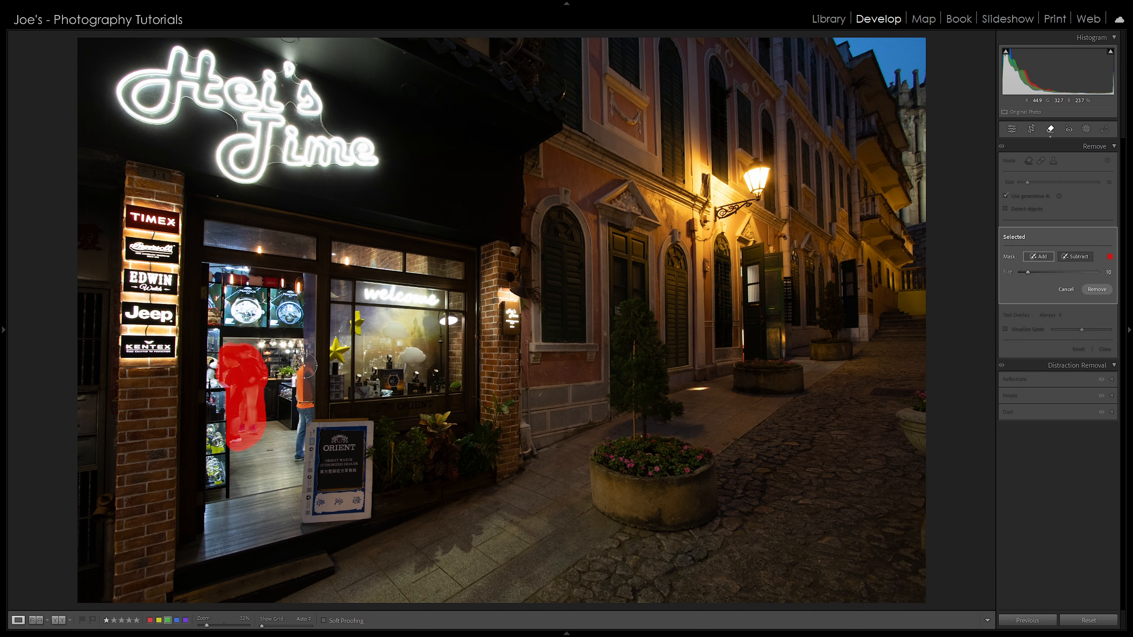
pyautogui.scroll(-2, 310, 364)
pyautogui.scroll(-1, 309, 363)
pyautogui.moveTo(308, 360)
pyautogui.mouseDown()
pyautogui.moveTo(298, 456)
pyautogui.moveTo(310, 369)
pyautogui.mouseUp()
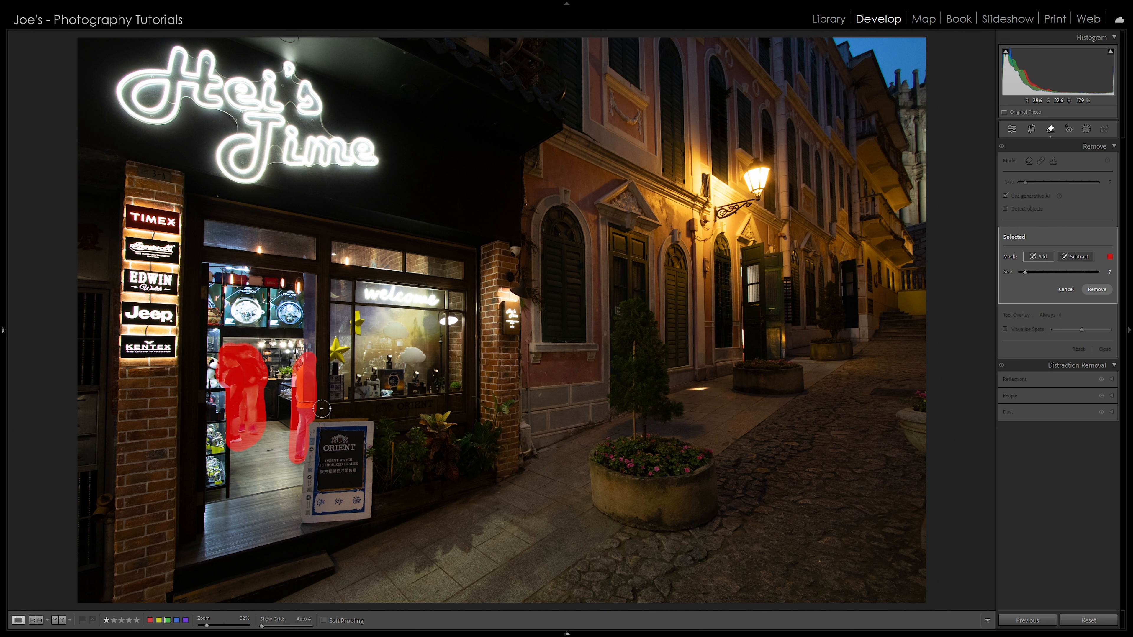
pyautogui.click(1096, 290)
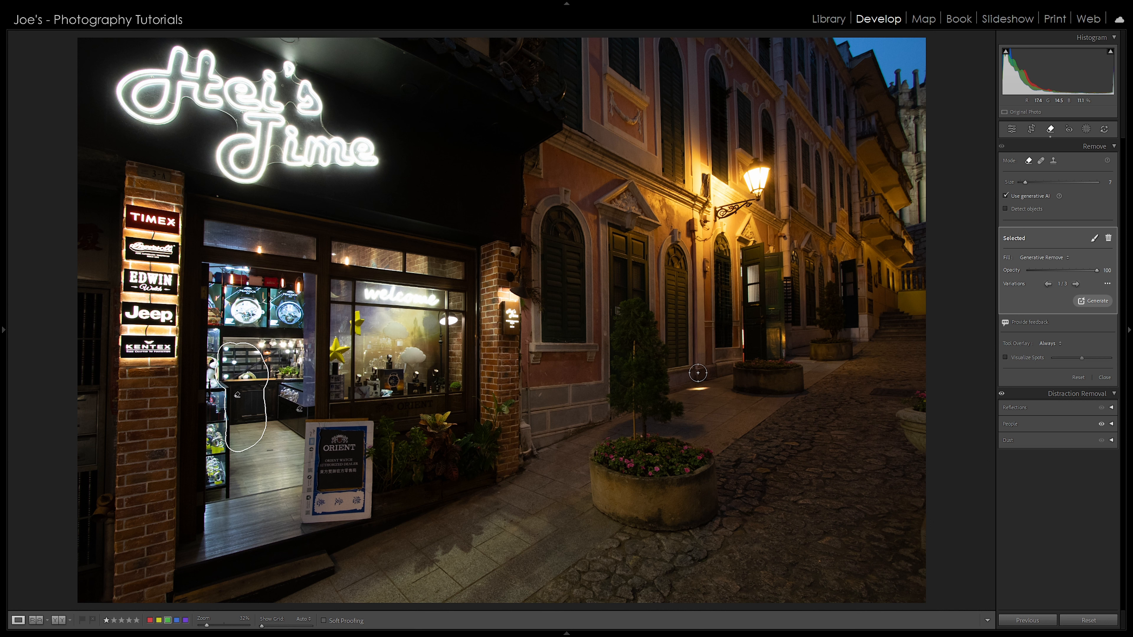
pyautogui.click(1050, 129)
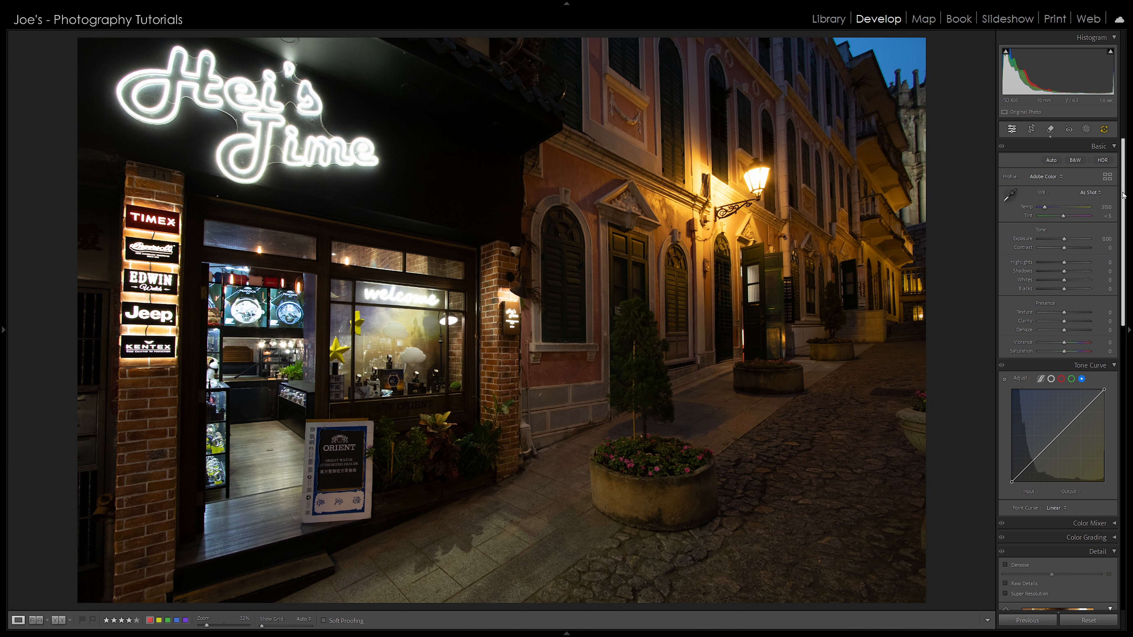
# Turn on Remove Chromatic Aberration and Enable Profile Corrections in the lens corrections of the people-free photo
pyautogui.scroll(-2, 1125, 226)
pyautogui.moveTo(1125, 226); pyautogui.dragTo(1128, 386)
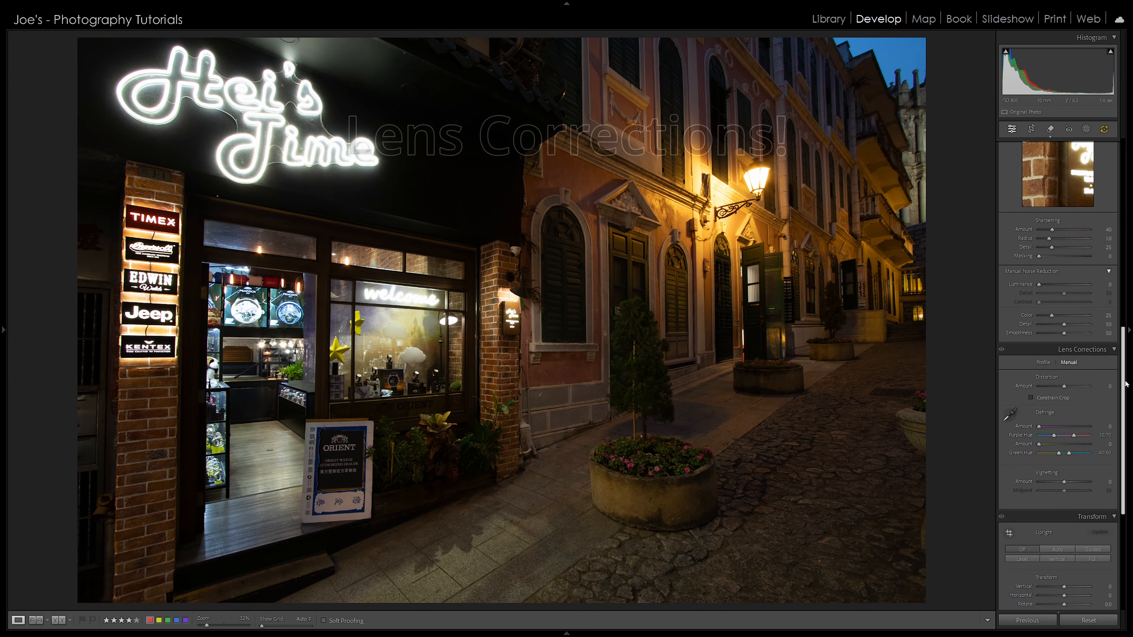
pyautogui.click(1043, 363)
pyautogui.click(1006, 377)
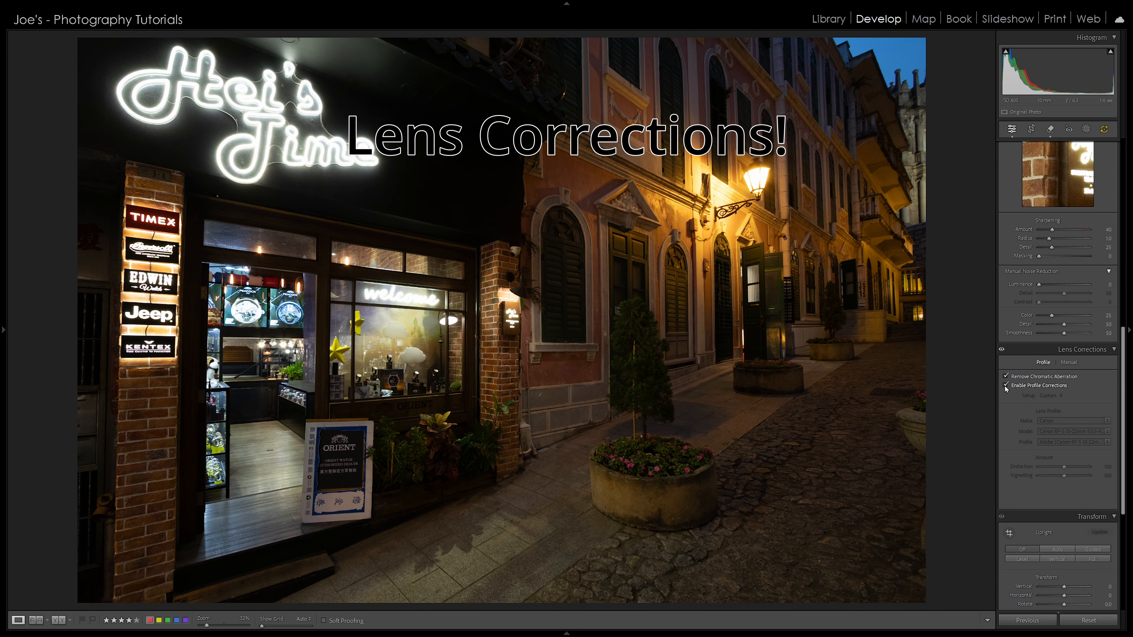
pyautogui.click(1006, 385)
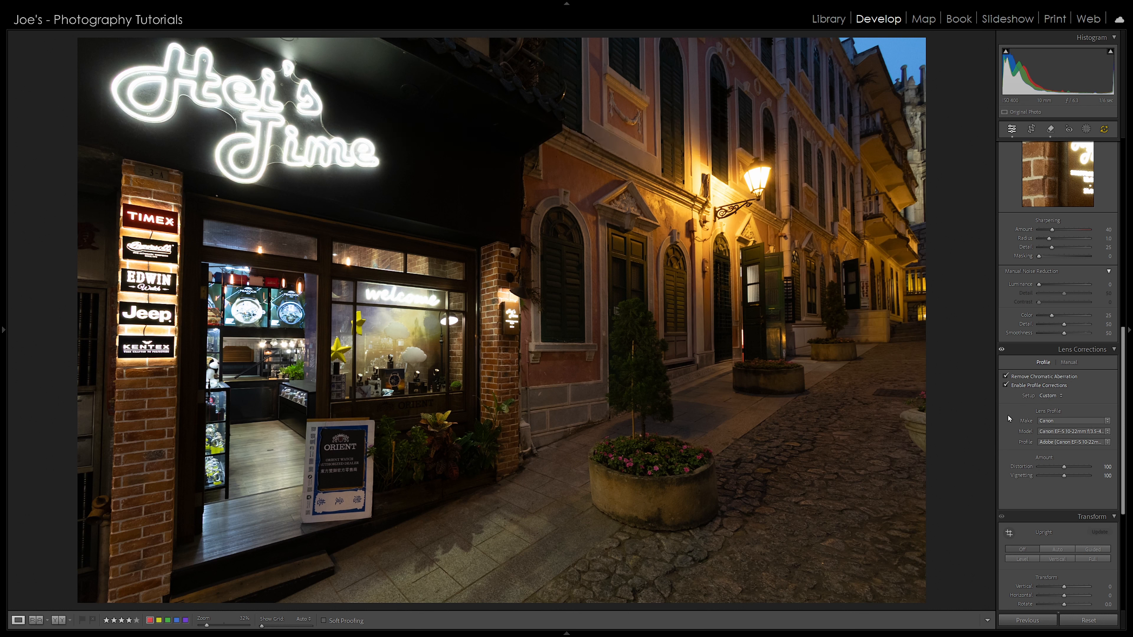
pyautogui.click(1070, 362)
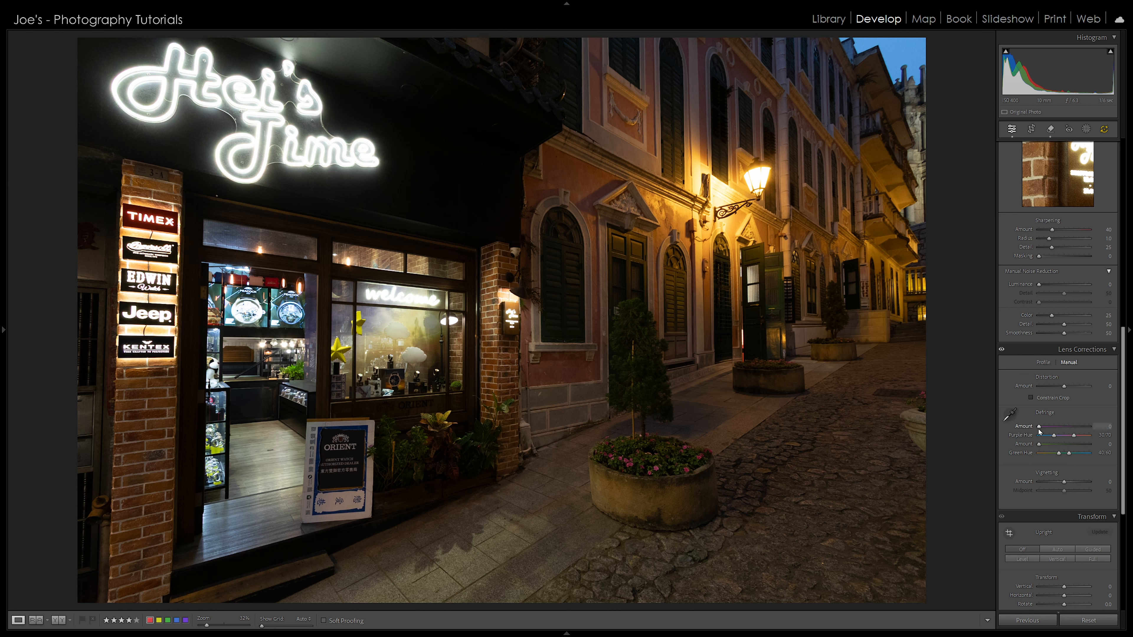
pyautogui.moveTo(1038, 427); pyautogui.dragTo(1047, 448)
pyautogui.click(1043, 363)
# Correct the photo's perspective with a Vertical transform of -7 and a Rotate value of -0.1
pyautogui.moveTo(1123, 370); pyautogui.dragTo(1131, 452)
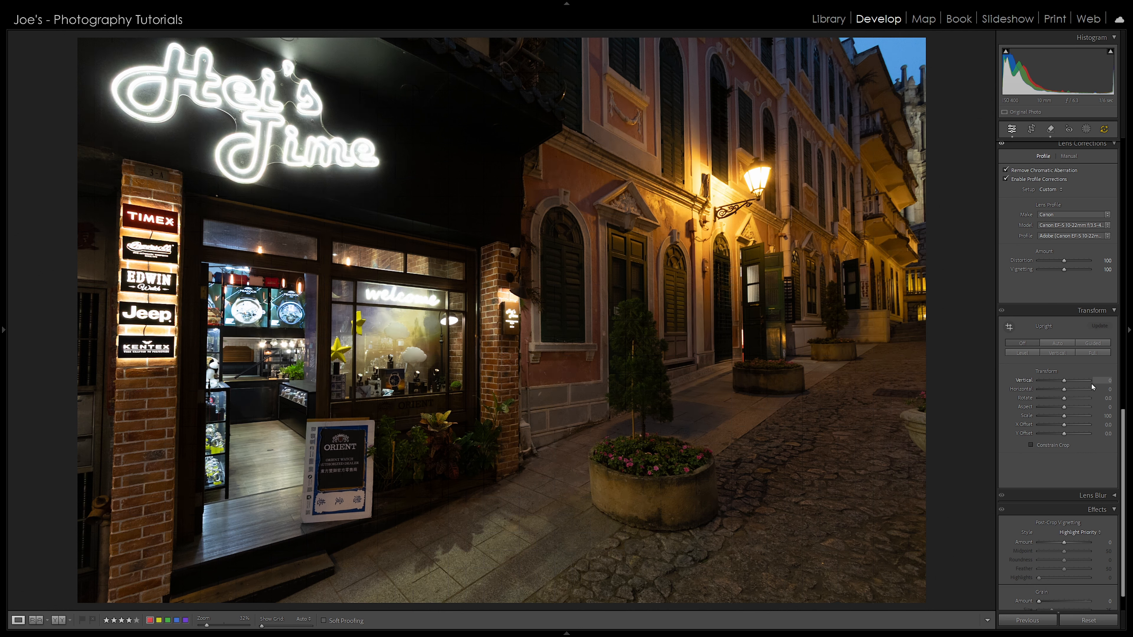
pyautogui.moveTo(1109, 385); pyautogui.dragTo(1100, 383)
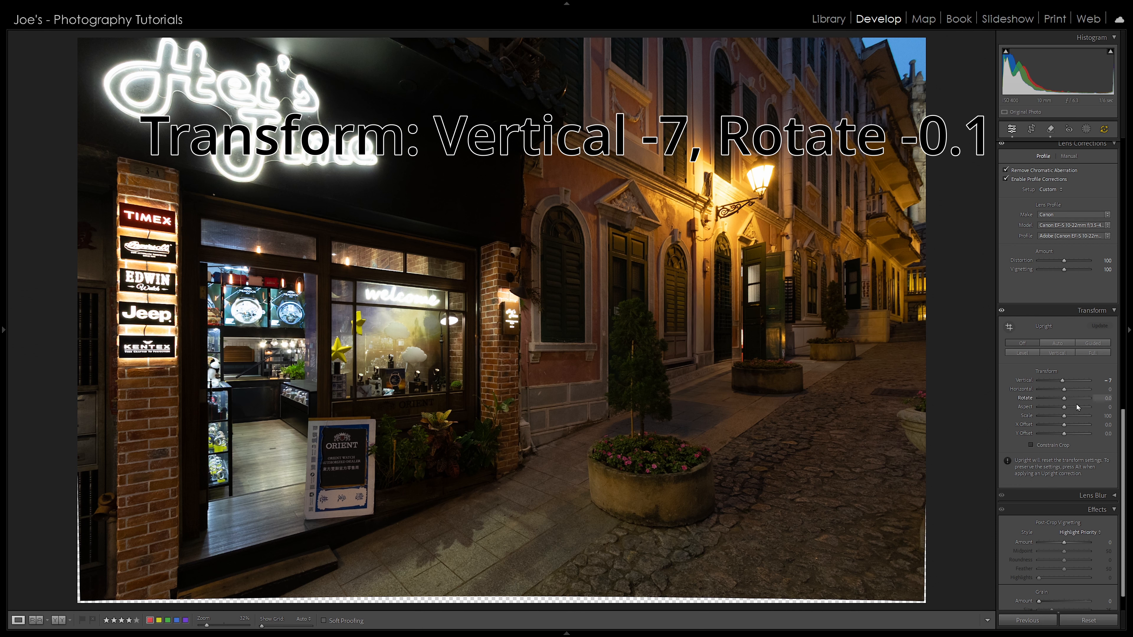
pyautogui.moveTo(1109, 402); pyautogui.dragTo(1107, 401)
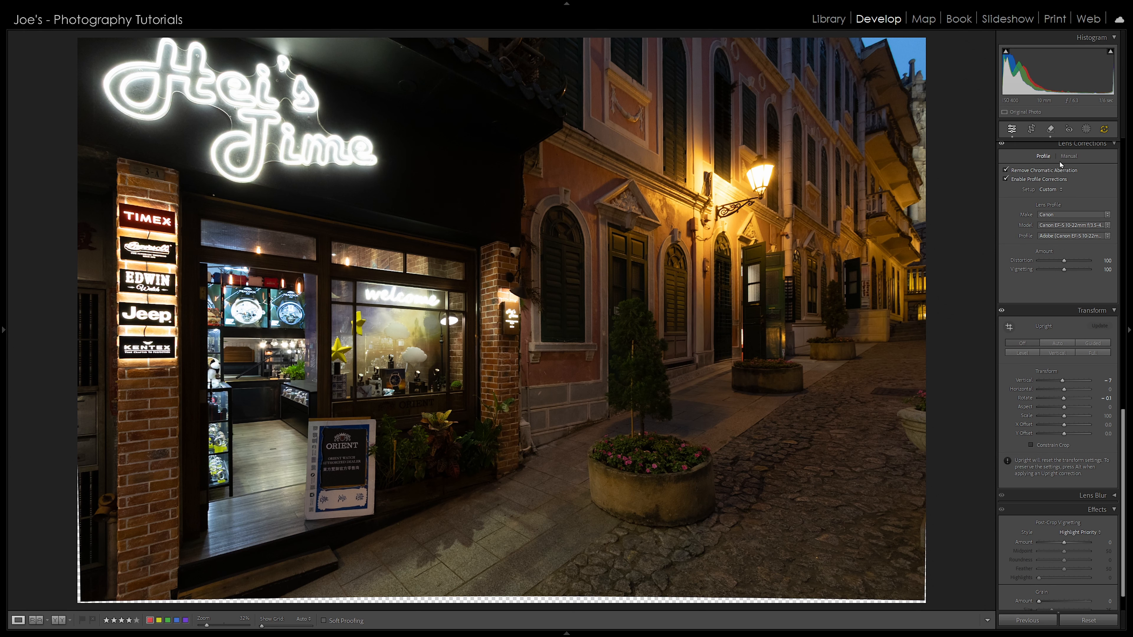
# Crop the photo at its original aspect ratio to cut off the blank bottom and left edges and tighten the right side
pyautogui.click(1032, 129)
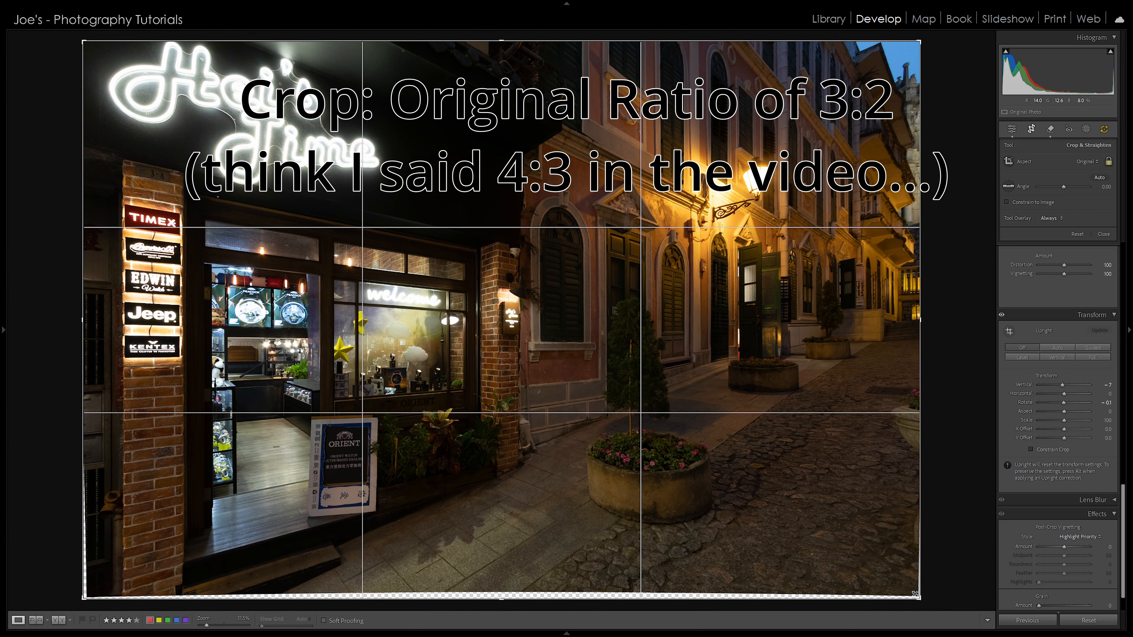
pyautogui.moveTo(913, 595); pyautogui.dragTo(885, 574)
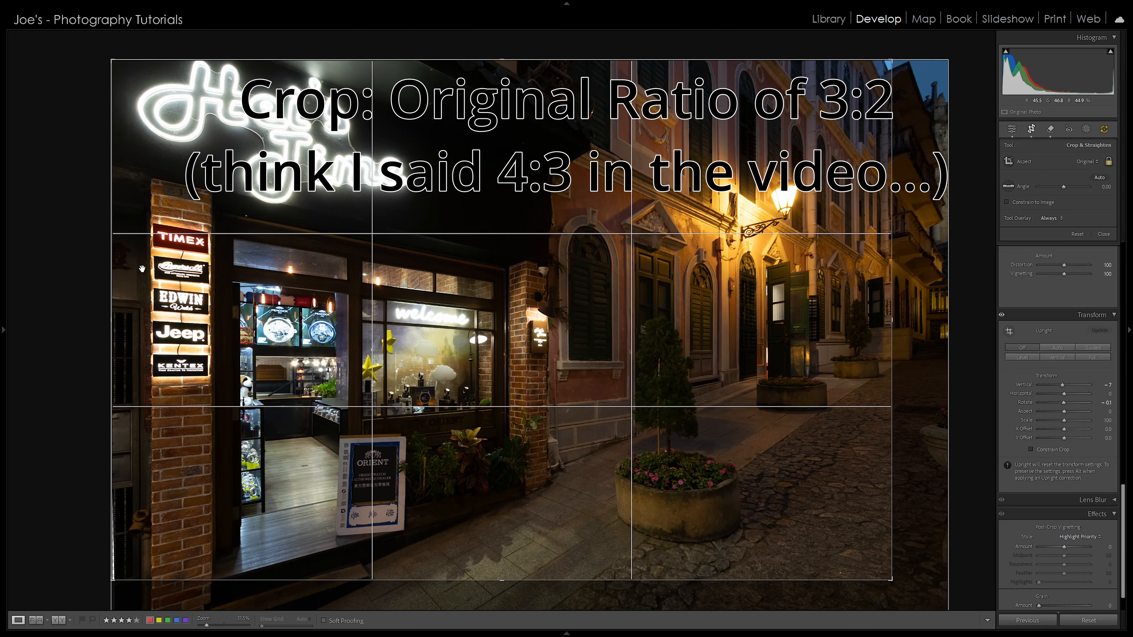
pyautogui.moveTo(115, 579); pyautogui.dragTo(118, 579)
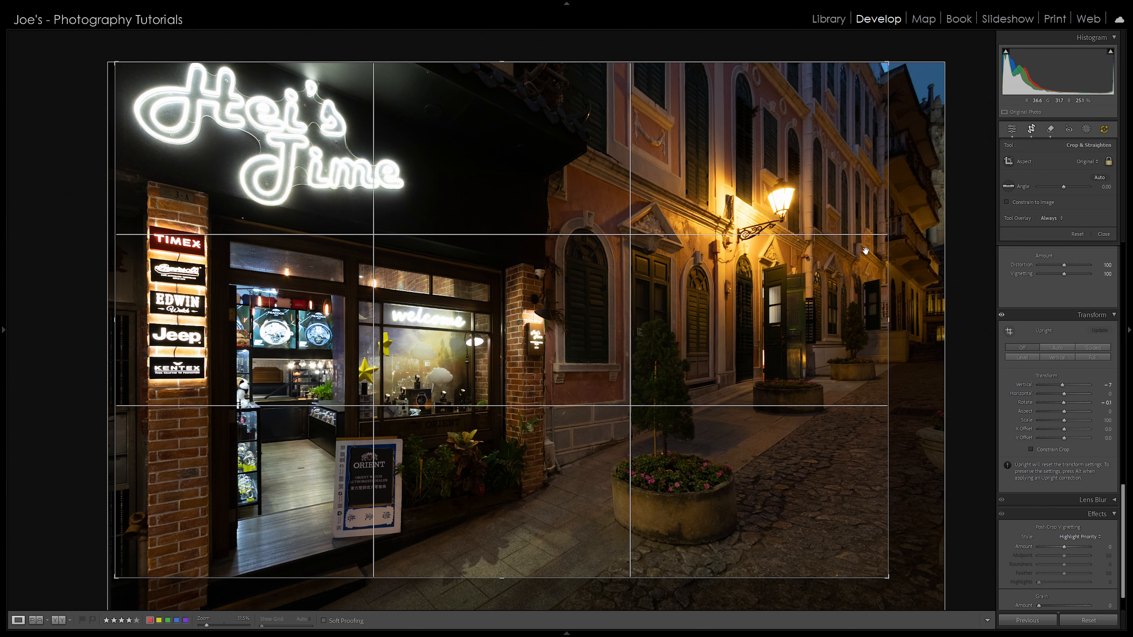
pyautogui.click(1032, 130)
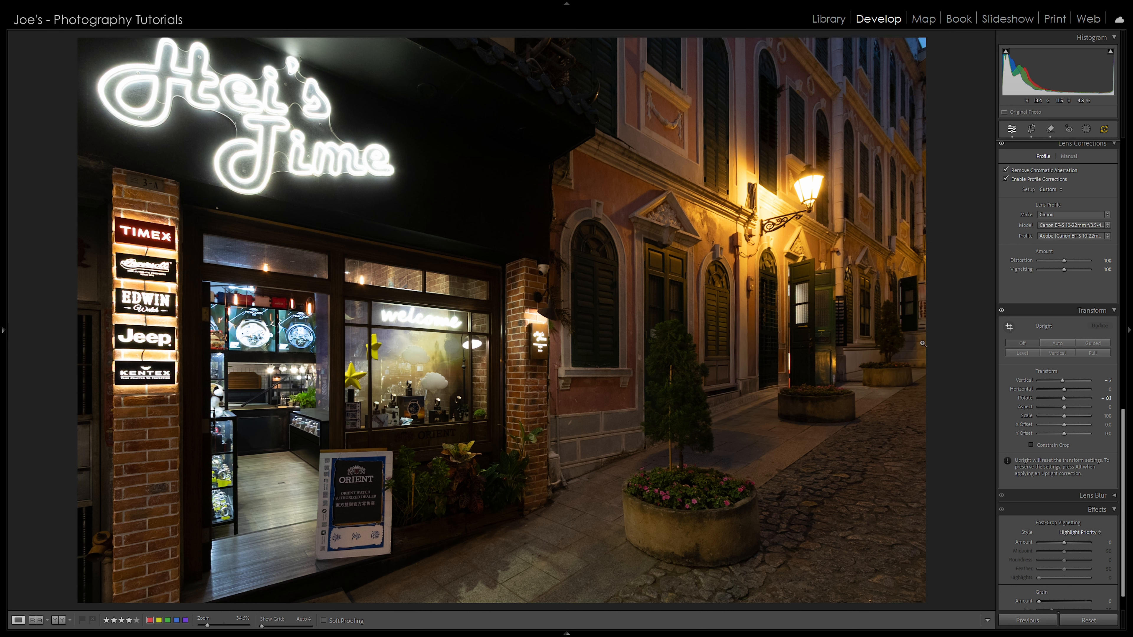
# Turn on AI Denoise for the cropped photo with an amount of 50
pyautogui.scroll(3, 1127, 392)
pyautogui.scroll(10, 1127, 392)
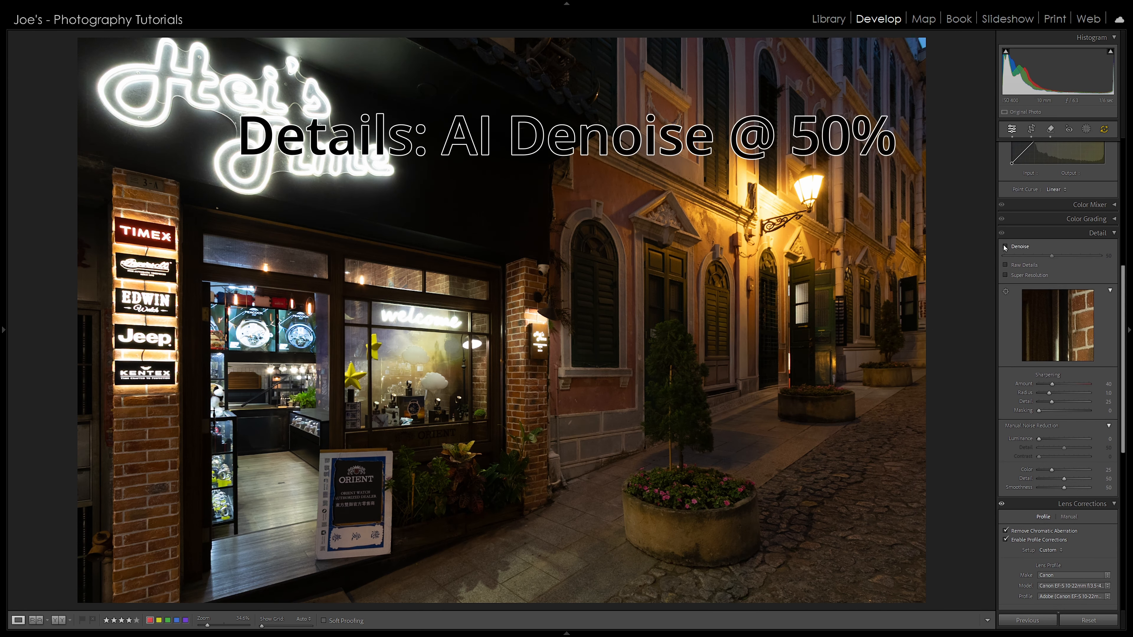
pyautogui.click(1005, 247)
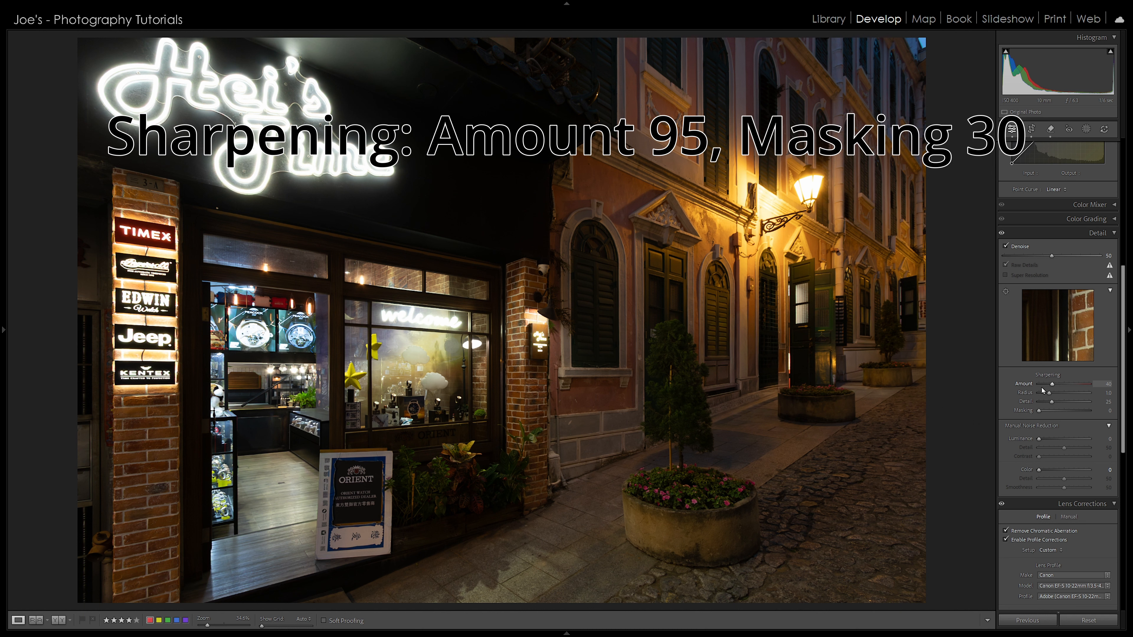
# Set the sharpening Masking to 31 using the mask preview and the sharpening Amount to 95
pyautogui.keyDown('alt'); pyautogui.click(1039, 411); pyautogui.keyUp('alt')
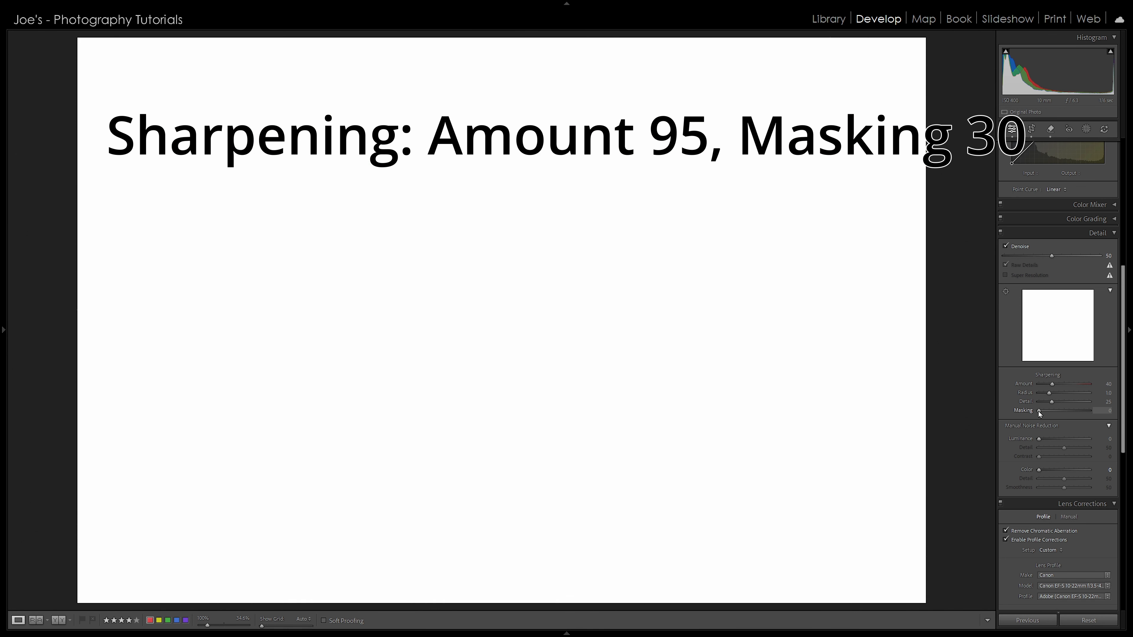
pyautogui.moveTo(1039, 411); pyautogui.dragTo(1055, 414)
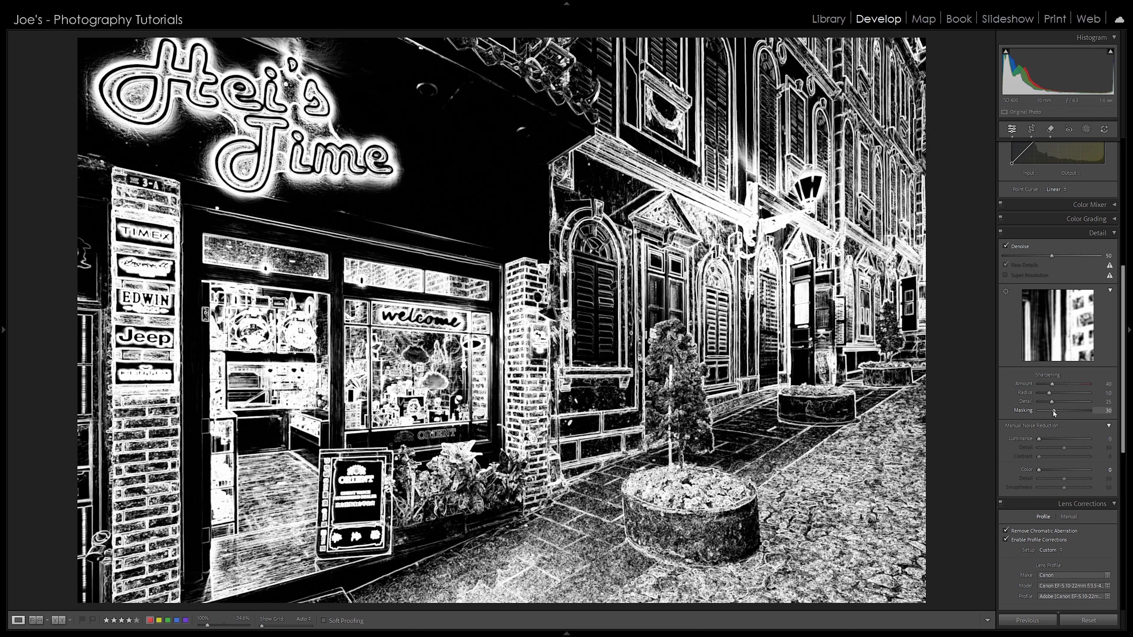
pyautogui.moveTo(1054, 413); pyautogui.dragTo(1054, 413)
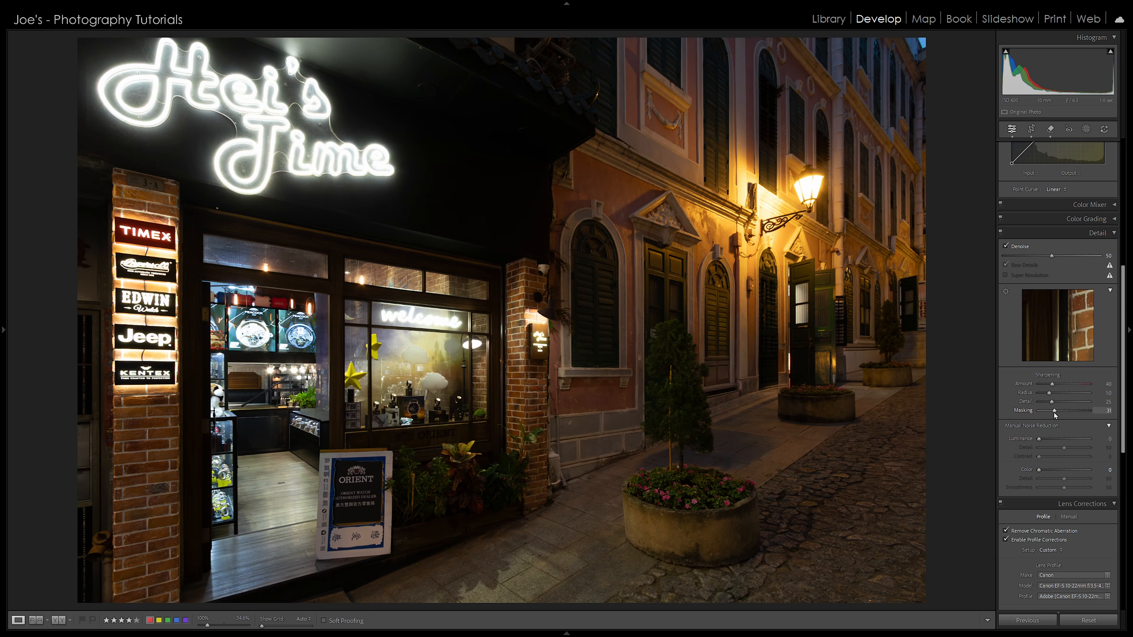
pyautogui.keyDown('alt'); pyautogui.click(1053, 384); pyautogui.keyUp('alt')
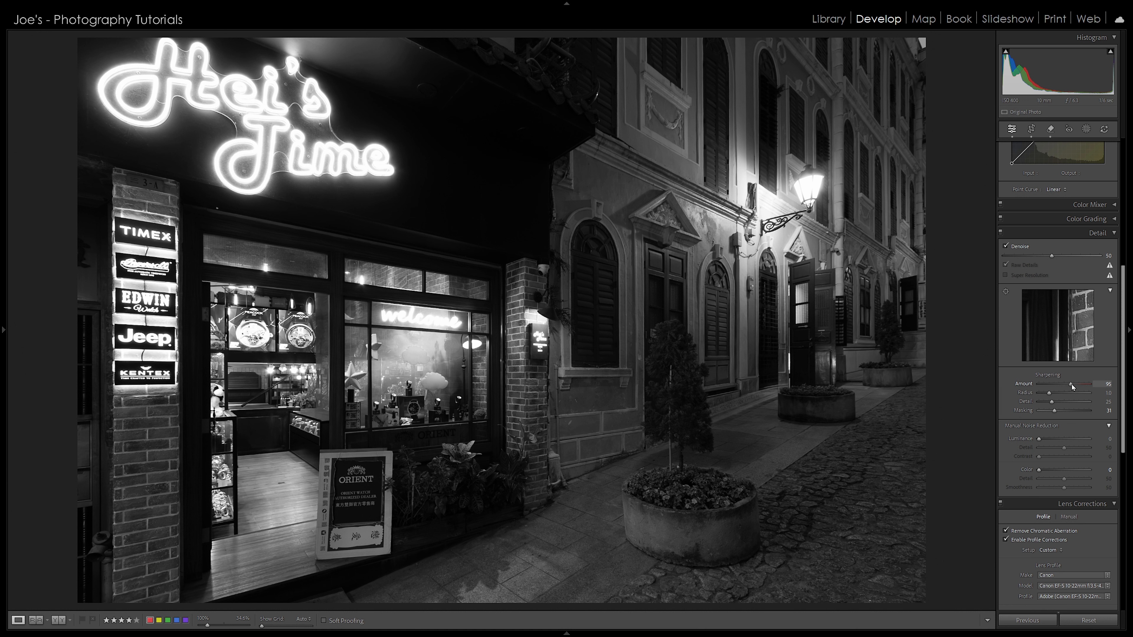
# Inspect the denoised and sharpened detail up close on the building facade and the shop's brick pillar
pyautogui.click(651, 232)
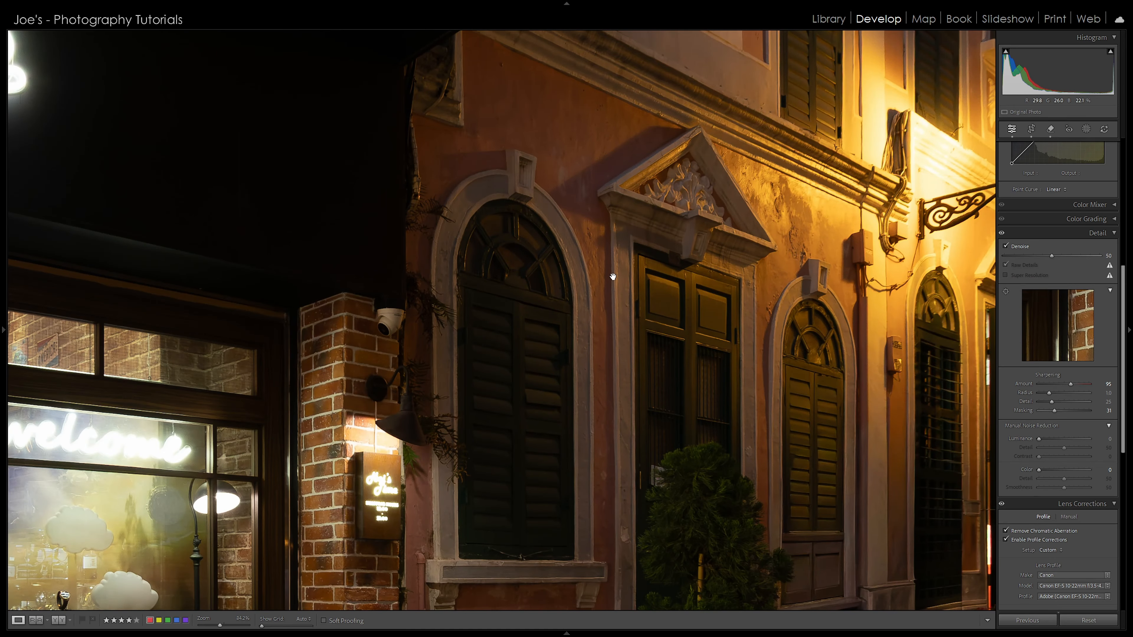
pyautogui.click(704, 201)
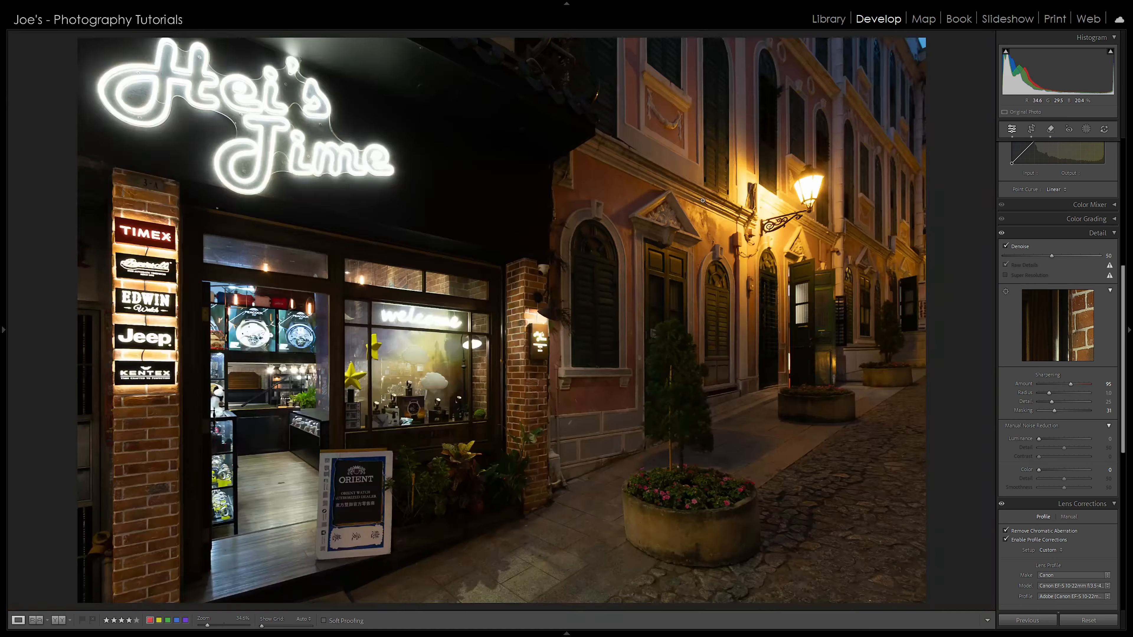
pyautogui.click(704, 200)
pyautogui.click(561, 259)
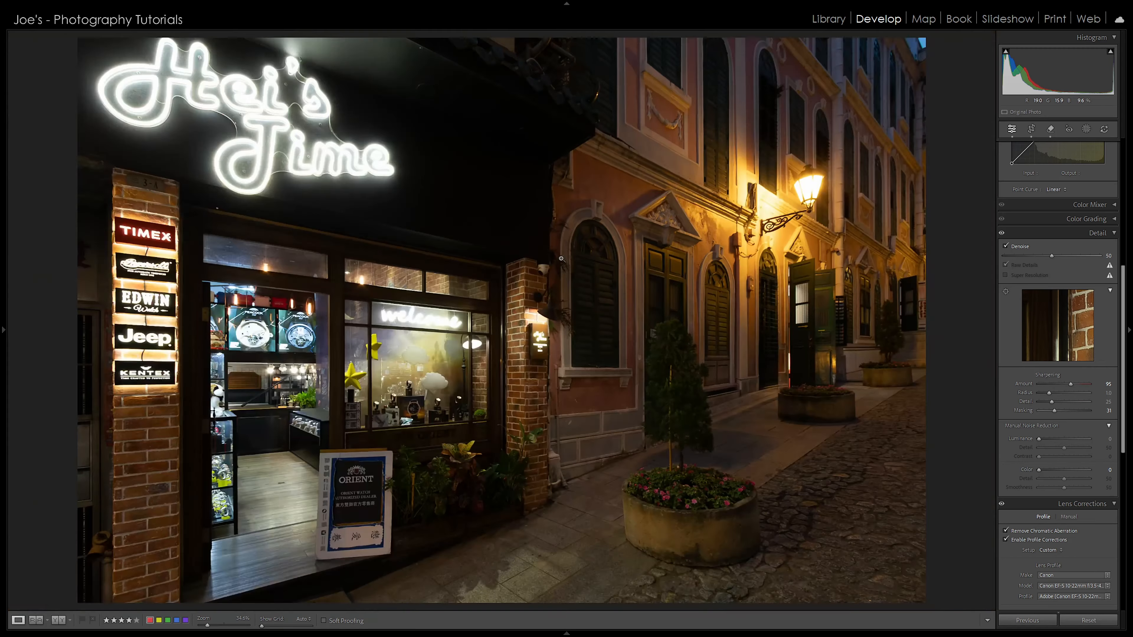
pyautogui.click(521, 362)
pyautogui.click(534, 399)
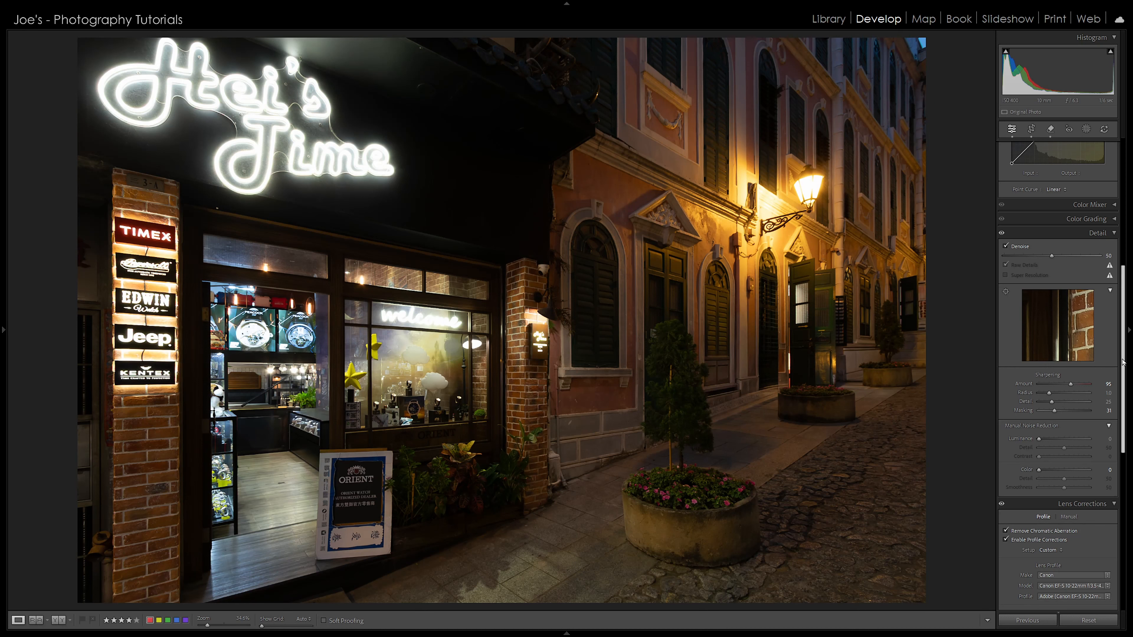
# Set the photo's Contrast to +10 in the basic tone adjustments
pyautogui.moveTo(1125, 363); pyautogui.dragTo(1117, 211)
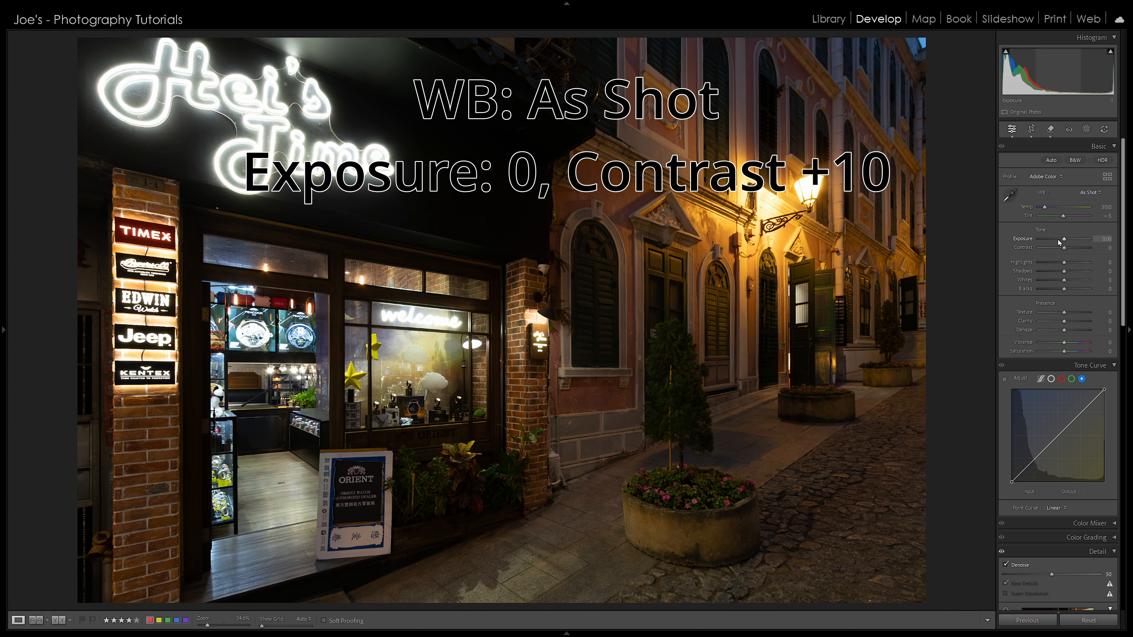
pyautogui.press('alt')
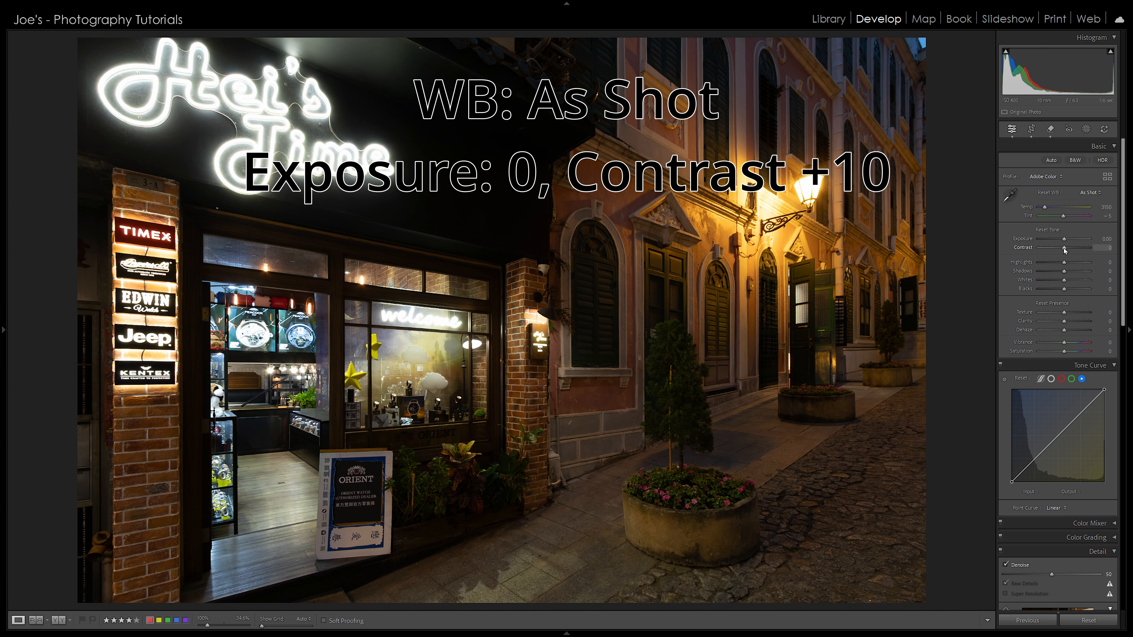
pyautogui.moveTo(1064, 248); pyautogui.dragTo(1068, 251)
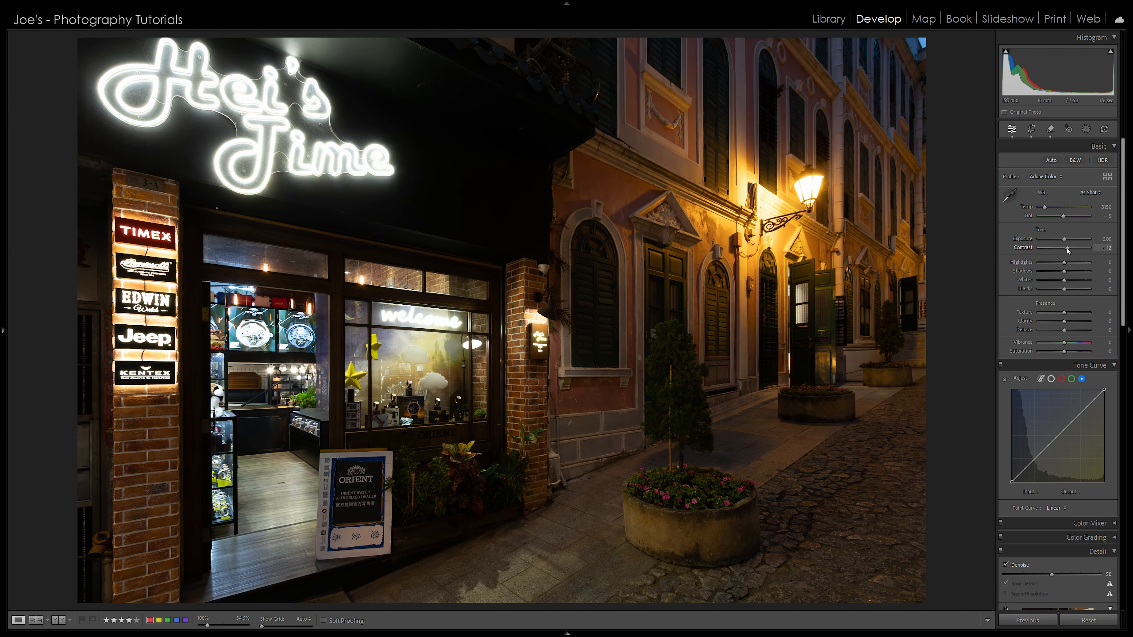
pyautogui.doubleClick(1024, 247)
pyautogui.moveTo(1107, 247); pyautogui.dragTo(1109, 247)
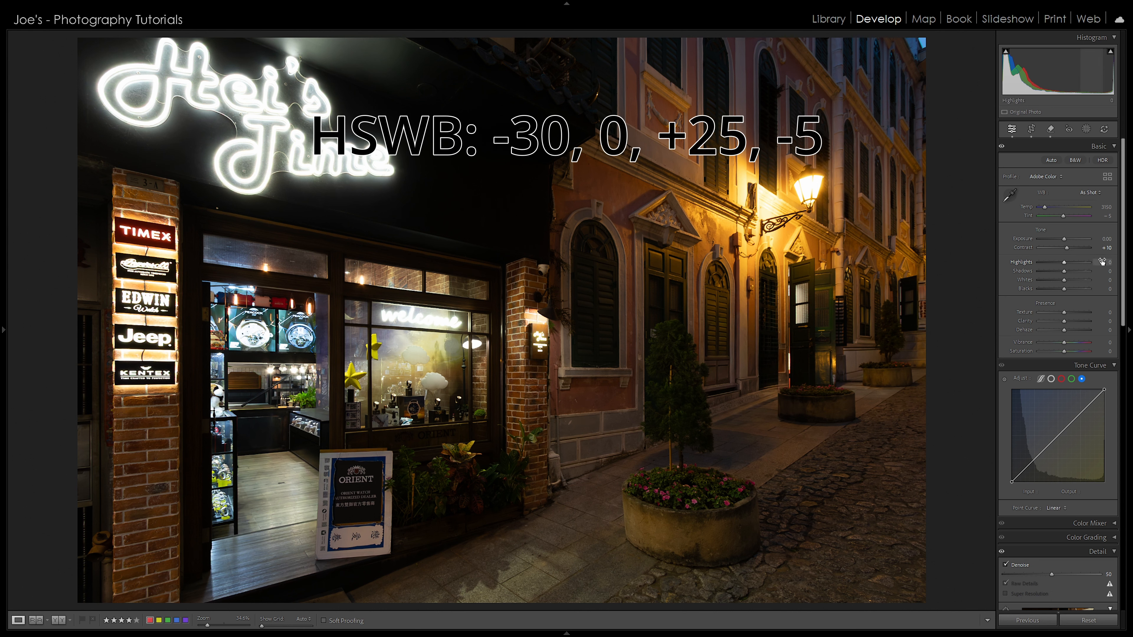
# Set Highlights to -30, Whites to +25 and Blacks to -5
pyautogui.moveTo(1105, 264); pyautogui.dragTo(1091, 264)
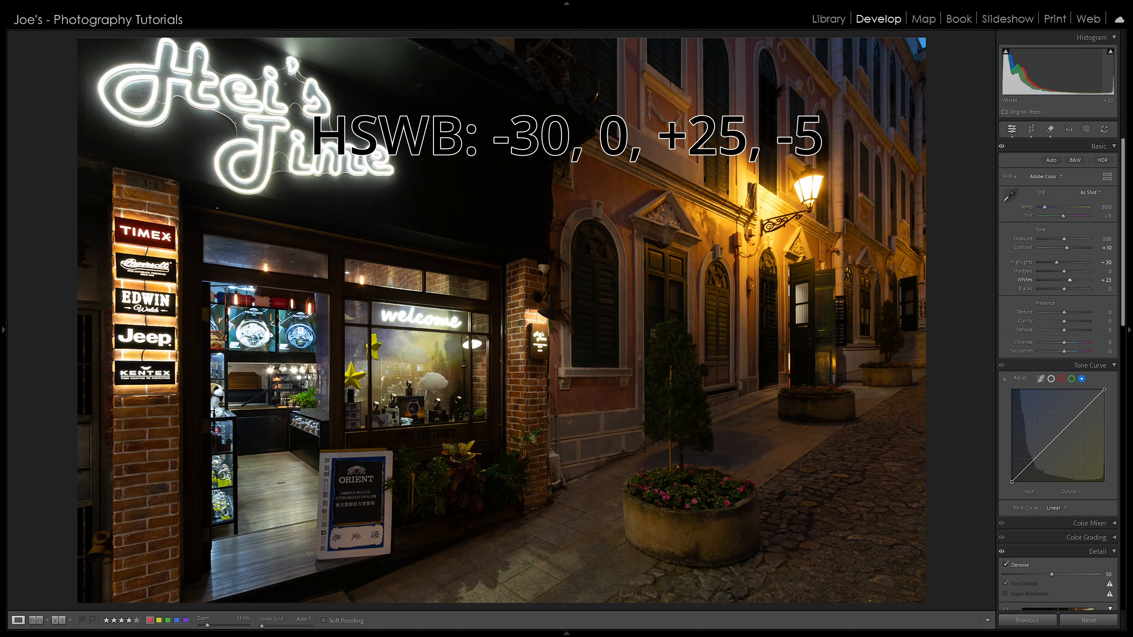
pyautogui.press('Up')
pyautogui.press('Up')
pyautogui.press('Up')
pyautogui.press('Up')
pyautogui.press('Up')
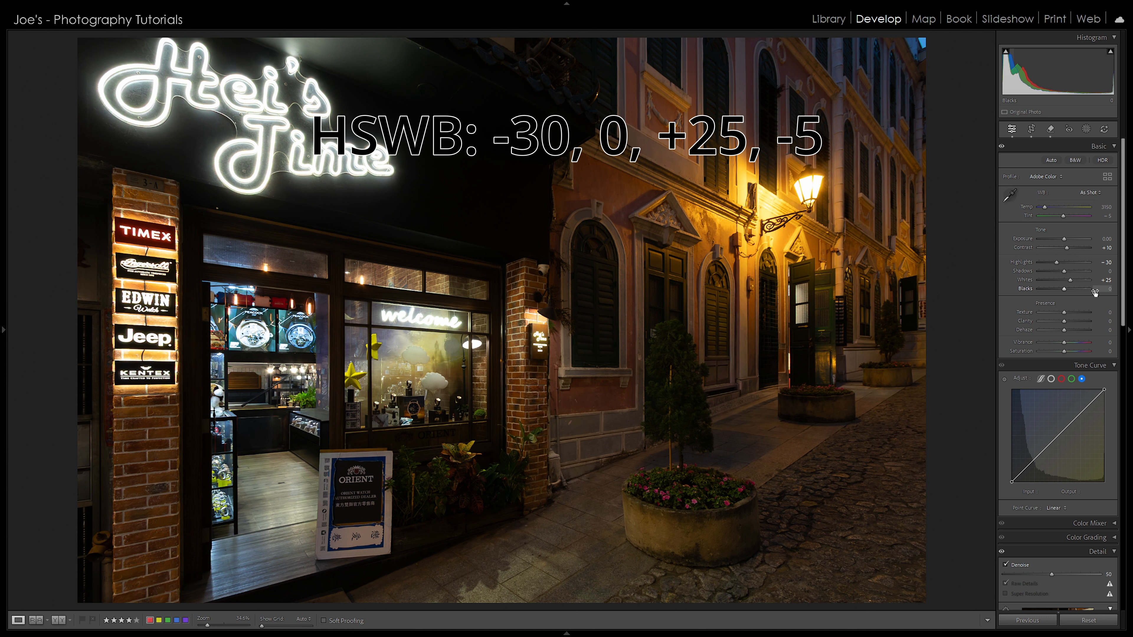
pyautogui.moveTo(1063, 289); pyautogui.dragTo(1063, 289)
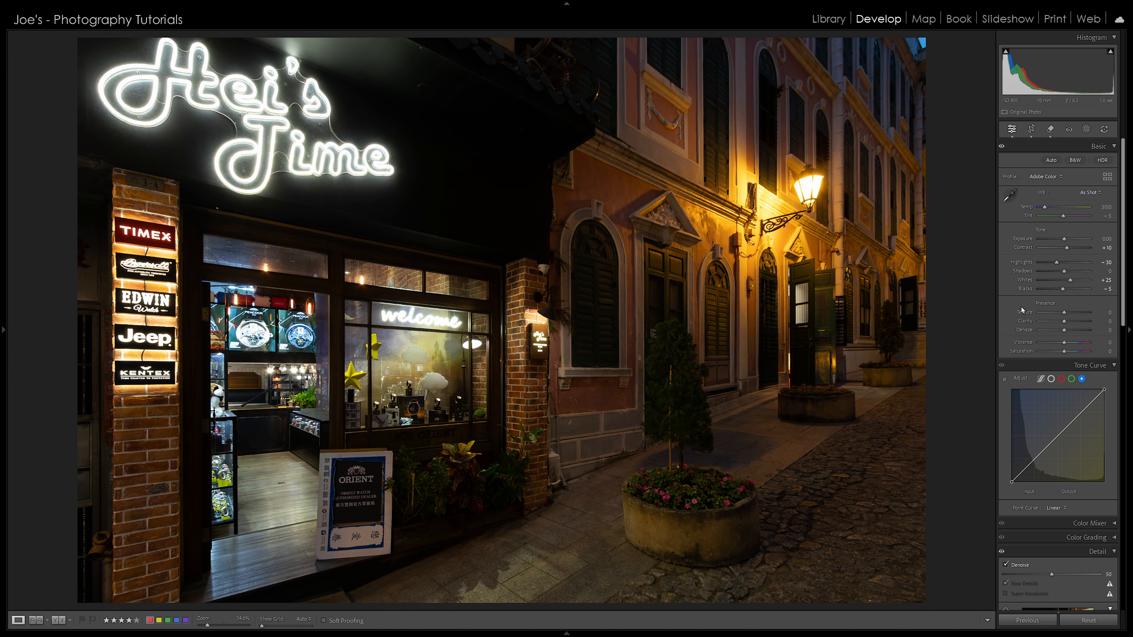
# Compare the photo with and without the basic tone adjustments several times, leaving them enabled
pyautogui.click(1002, 148)
pyautogui.click(1002, 148)
pyautogui.click(1002, 148)
pyautogui.click(1002, 148)
pyautogui.click(1002, 148)
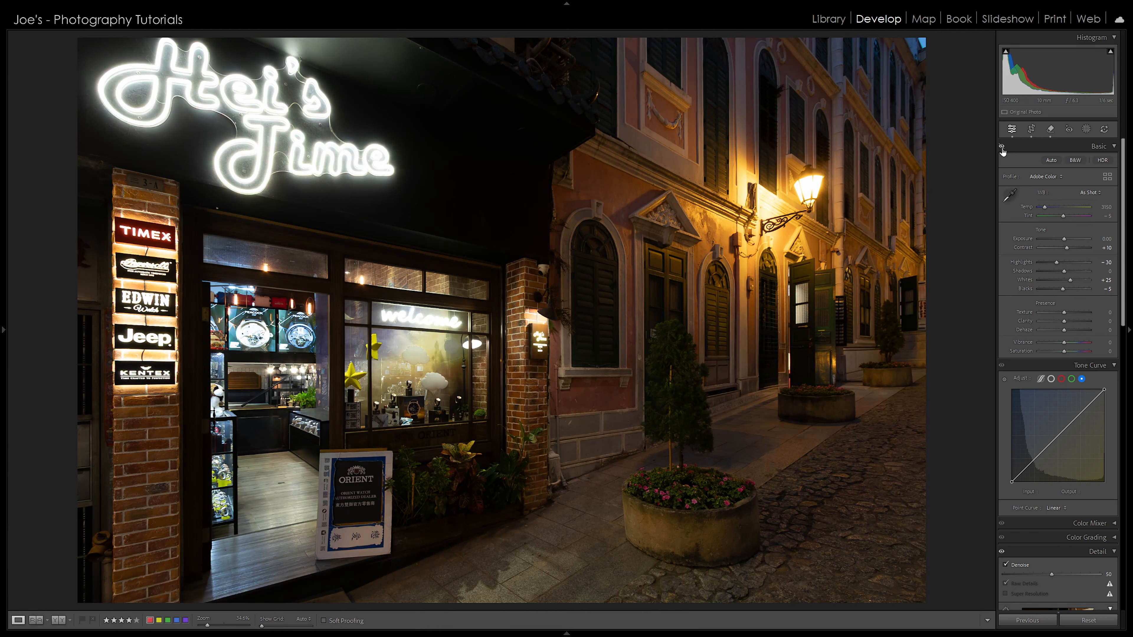
pyautogui.click(1002, 148)
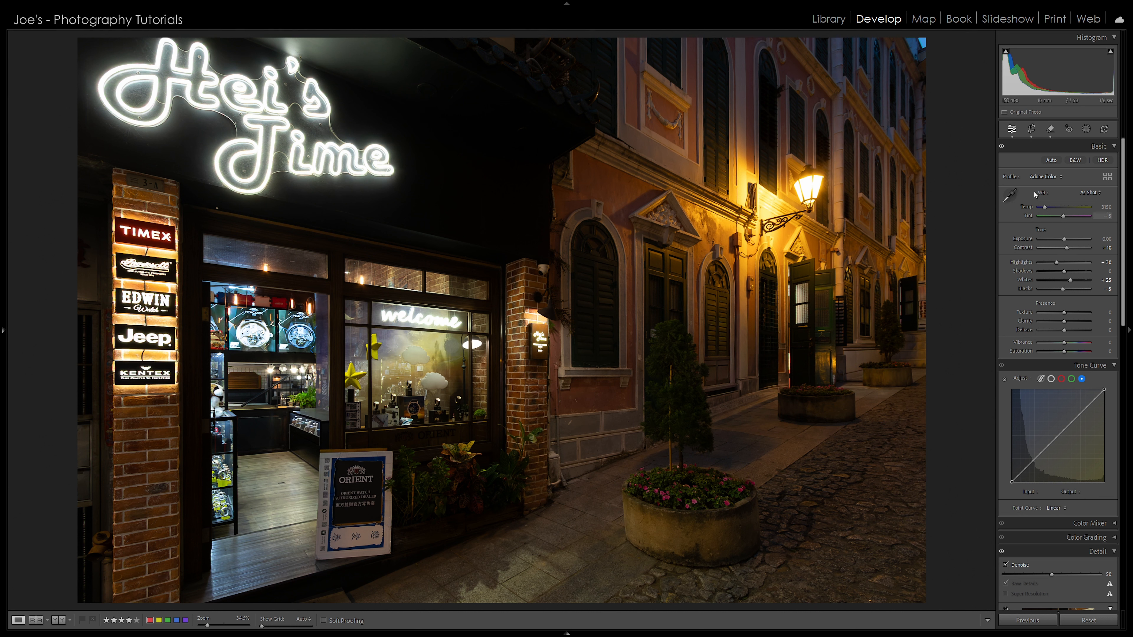
pyautogui.click(1002, 147)
pyautogui.click(1002, 147)
pyautogui.click(1002, 147)
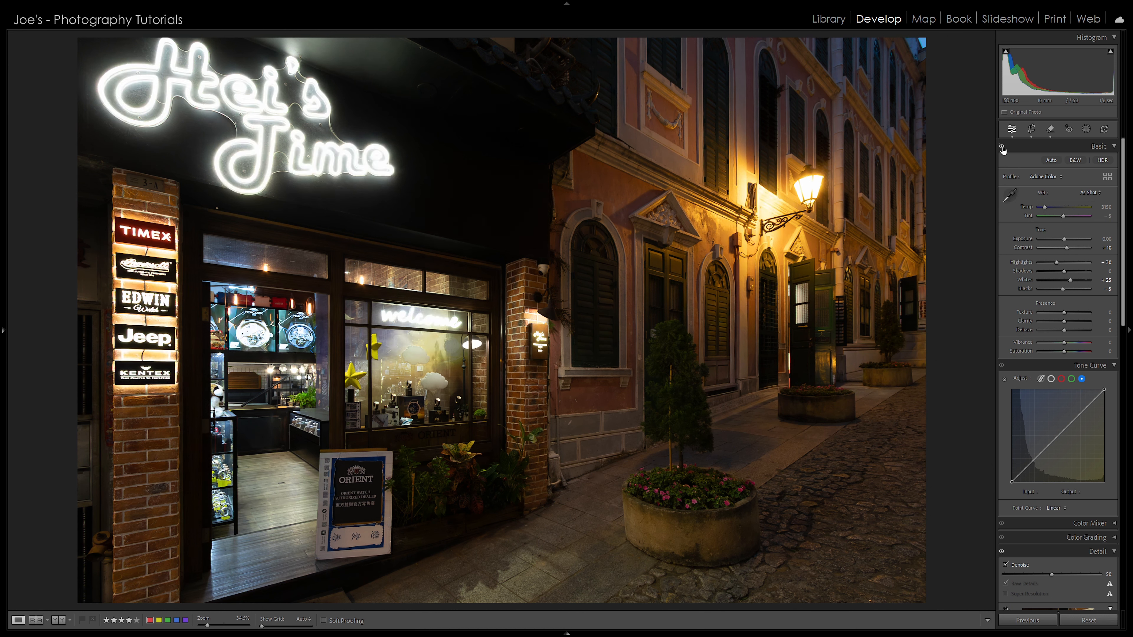
pyautogui.click(1002, 147)
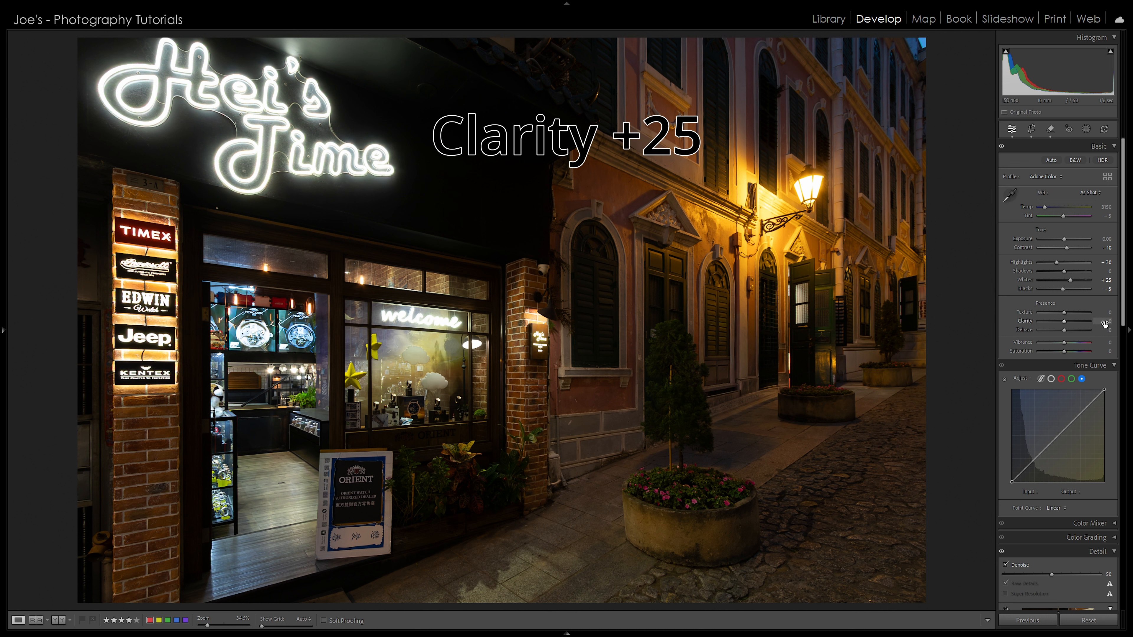
# Set Clarity to +25, Vibrance to +16 and Saturation to +20
pyautogui.moveTo(1104, 323); pyautogui.dragTo(1113, 324)
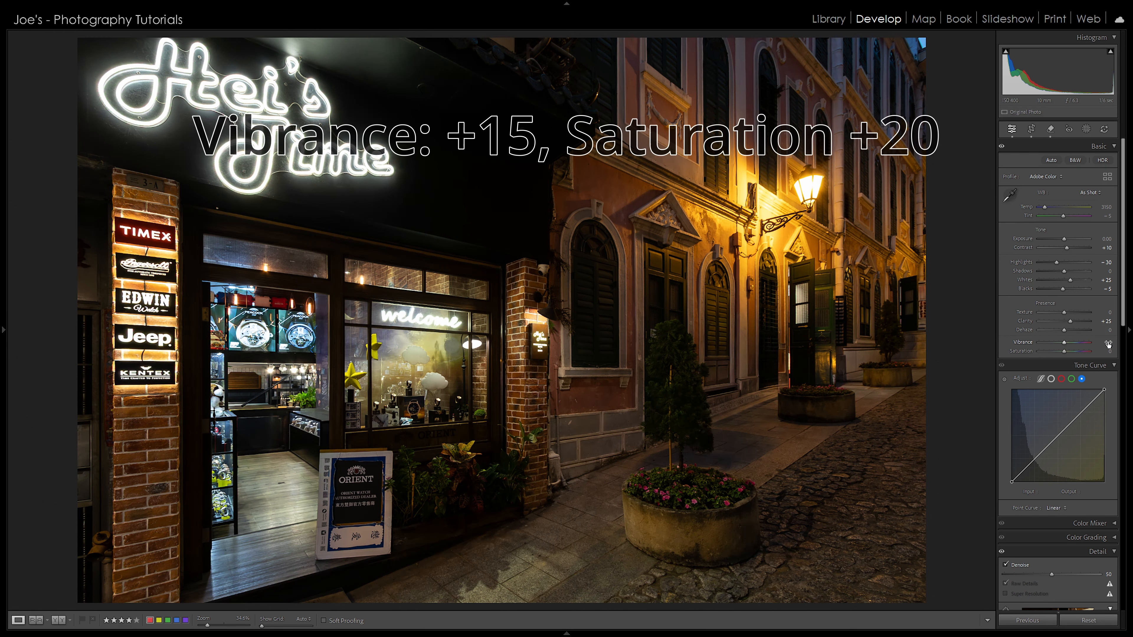
pyautogui.moveTo(1108, 343)
pyautogui.mouseDown()
pyautogui.moveTo(1119, 352)
pyautogui.moveTo(1102, 351)
pyautogui.mouseUp()
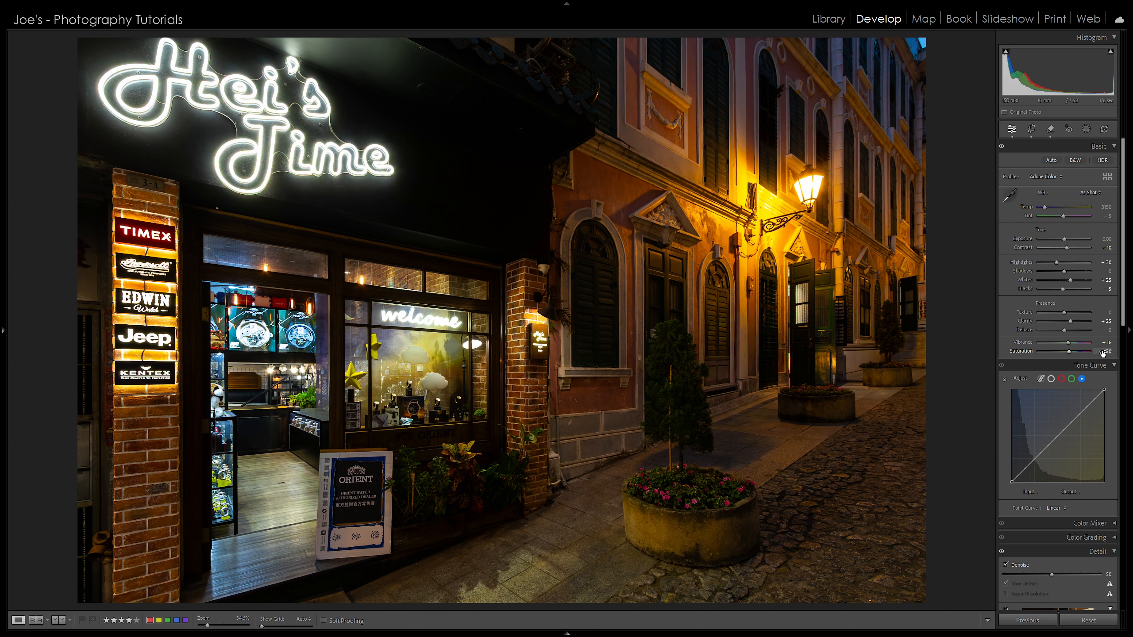
# Compare the photo before and after all basic adjustments, including the clarity and color boosts, leaving them enabled
pyautogui.click(1002, 147)
pyautogui.click(1002, 147)
pyautogui.click(1002, 147)
pyautogui.click(1002, 147)
pyautogui.click(1002, 147)
pyautogui.click(1002, 147)
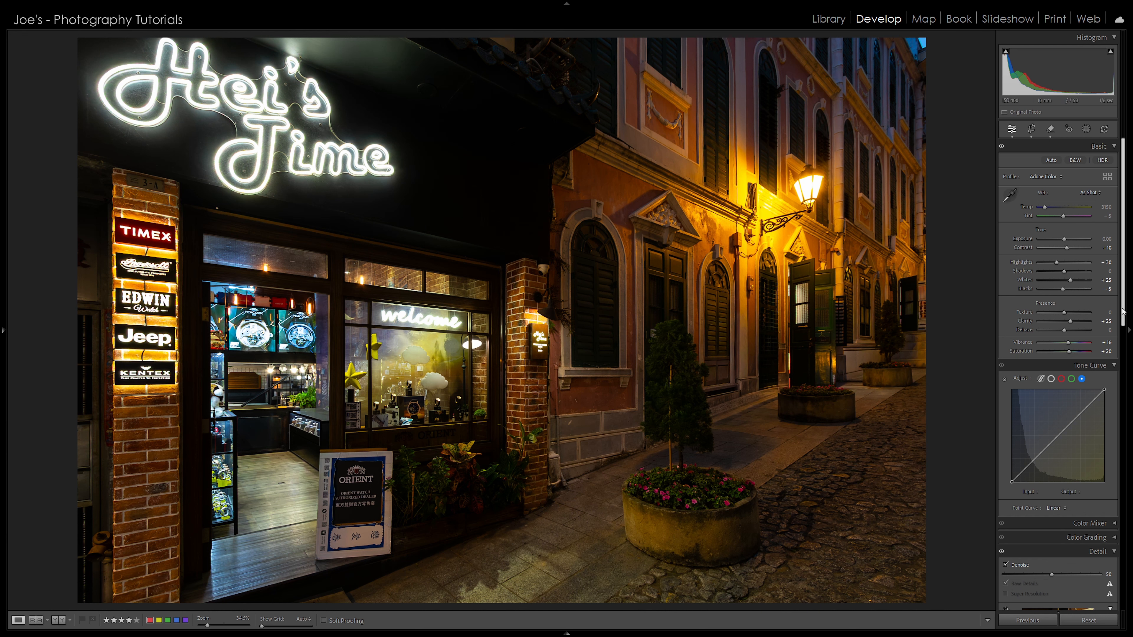
# Add a midtone anchor point at input 128, output 128 on the white point curve
pyautogui.moveTo(1123, 313); pyautogui.dragTo(1122, 371)
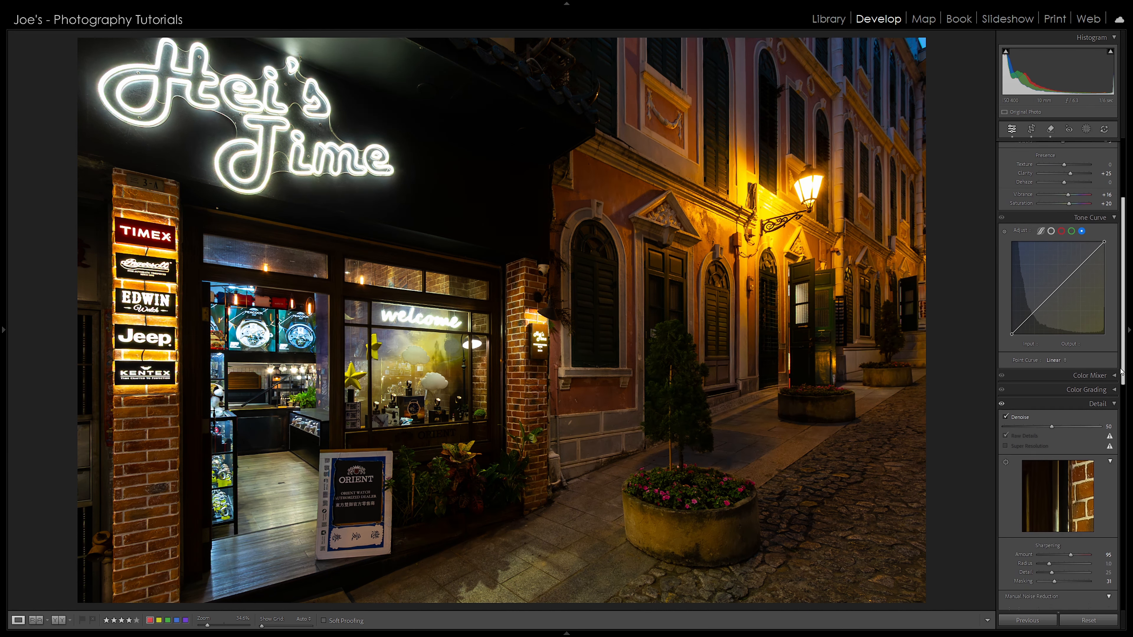
pyautogui.click(1051, 231)
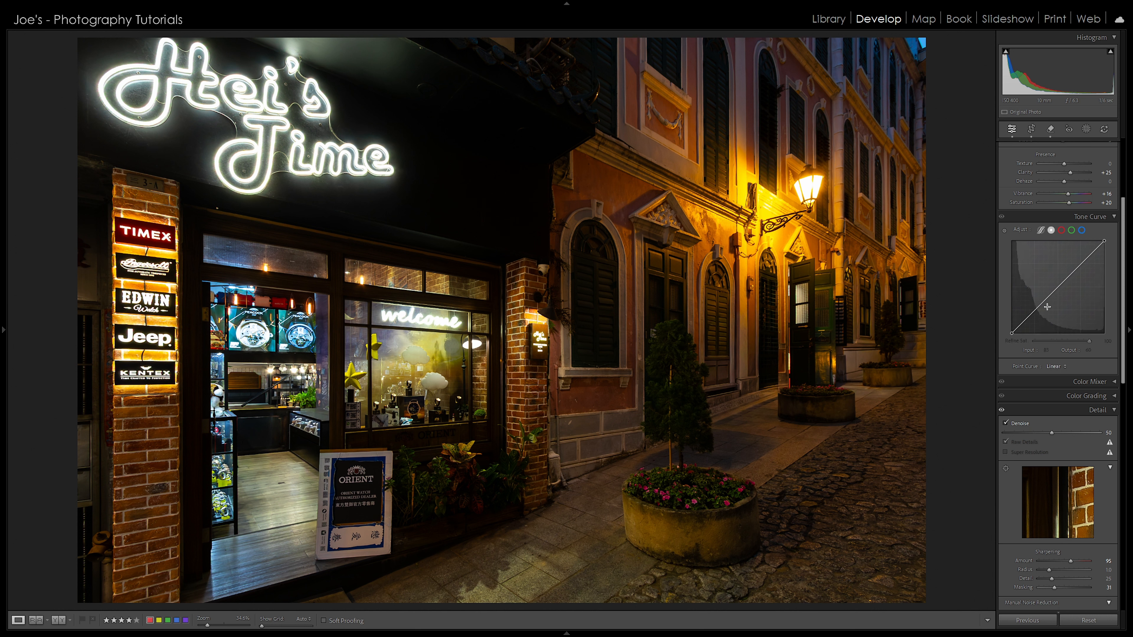
pyautogui.click(1058, 287)
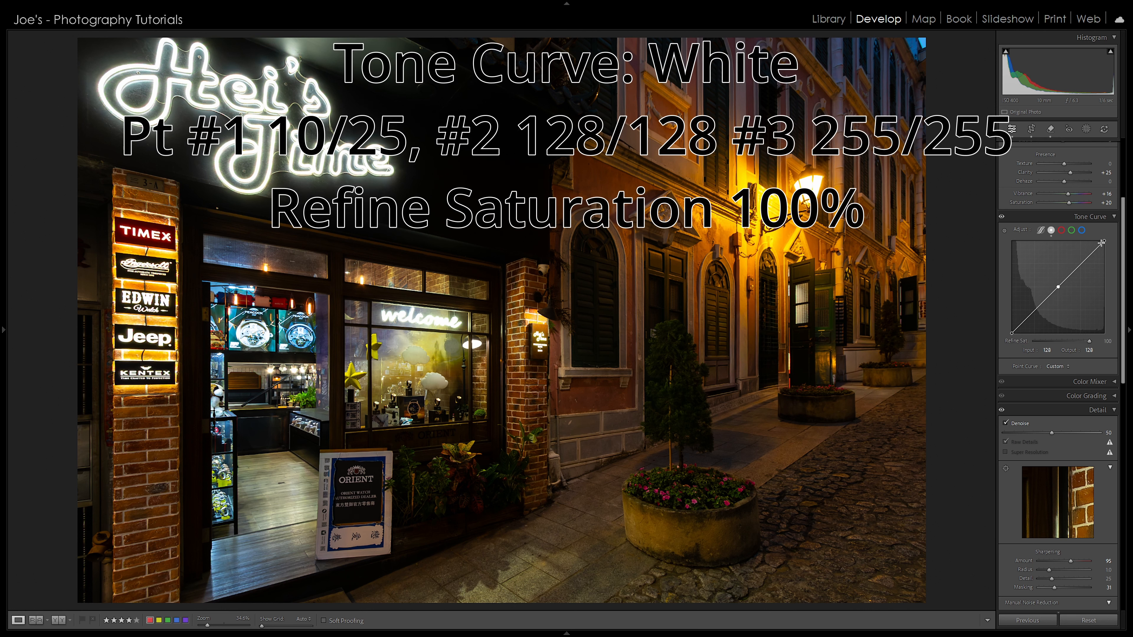
# Place the white curve's shadow point at input 10, output 25, and the red curve's black point at input 10, output 0
pyautogui.click(1012, 332)
pyautogui.moveTo(1012, 337); pyautogui.dragTo(1015, 325)
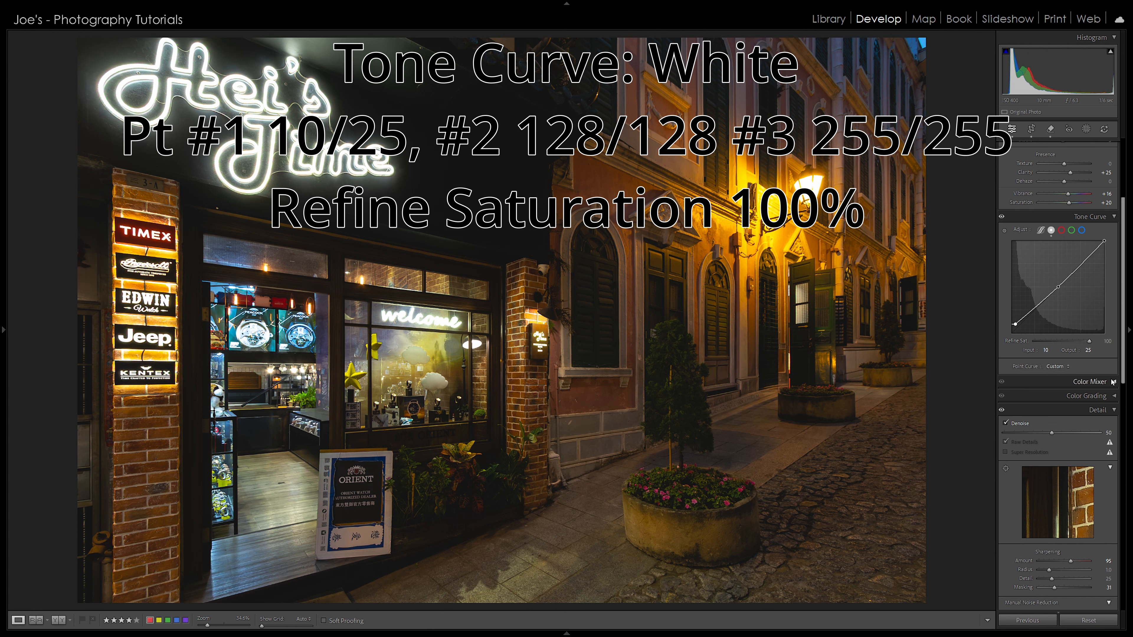
pyautogui.click(1062, 232)
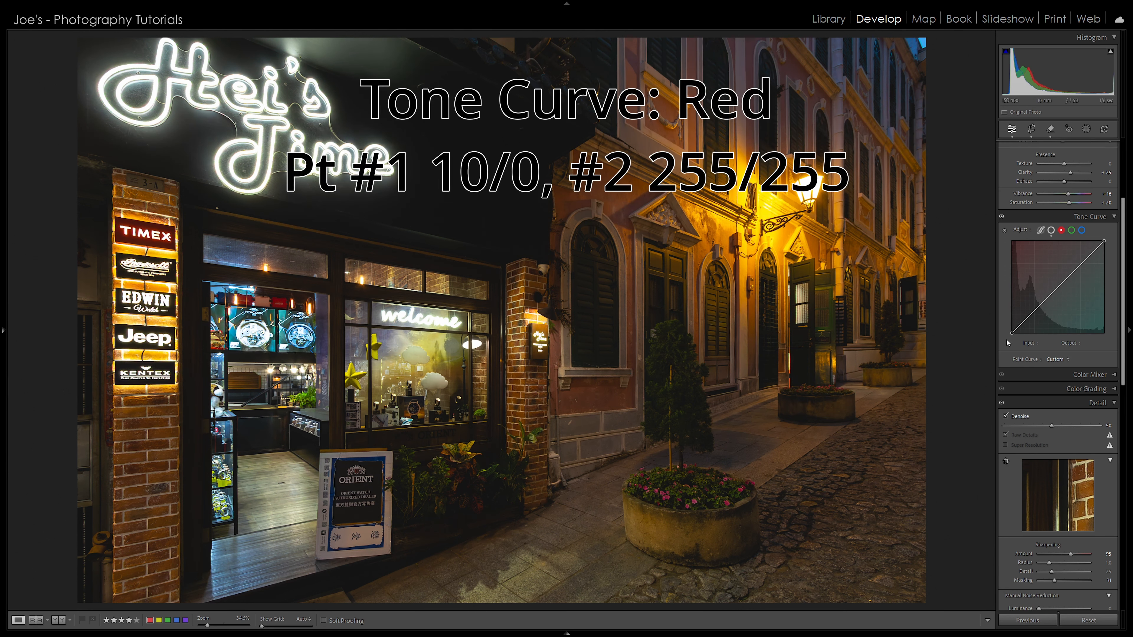
pyautogui.moveTo(1011, 335); pyautogui.dragTo(1015, 343)
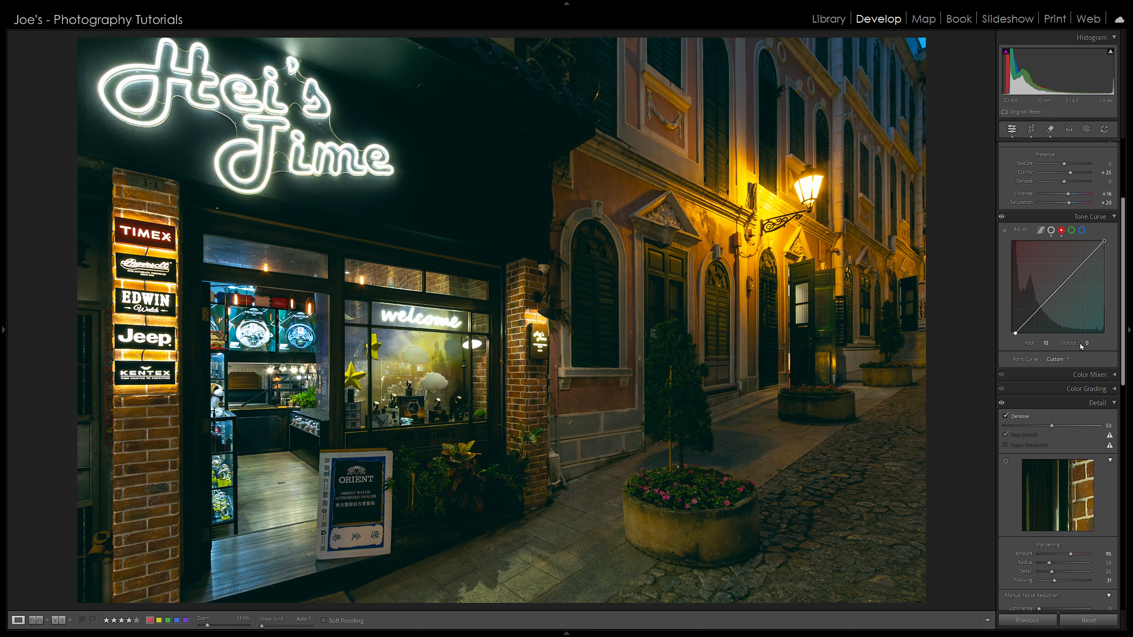
# Move the green tone curve's black point to input 10, output 0
pyautogui.click(1071, 231)
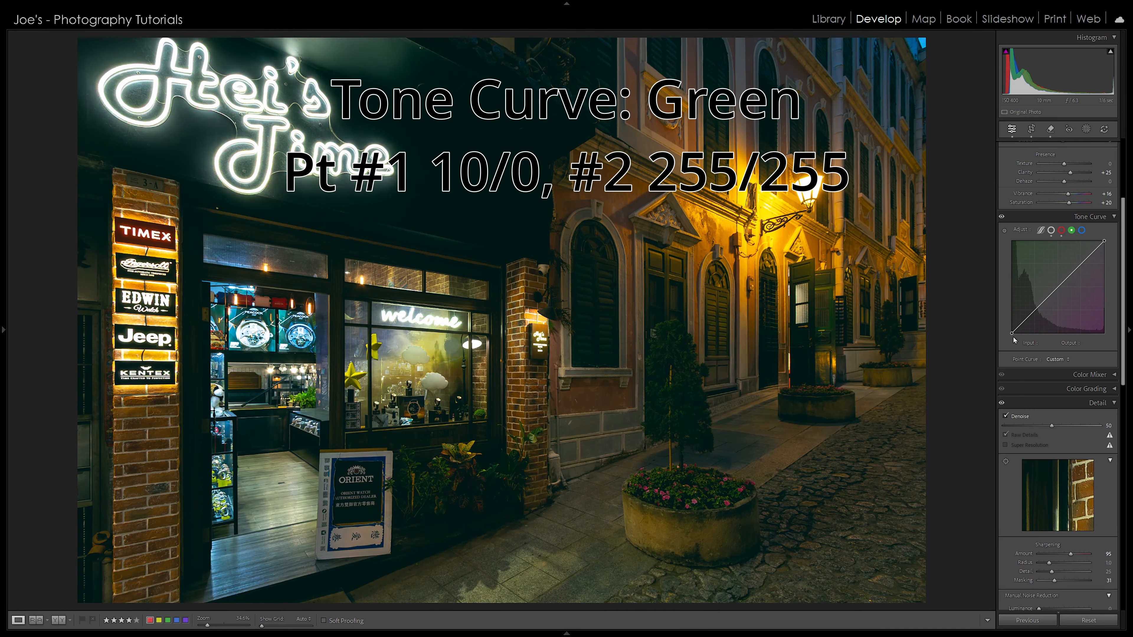
pyautogui.moveTo(1012, 333); pyautogui.dragTo(1017, 337)
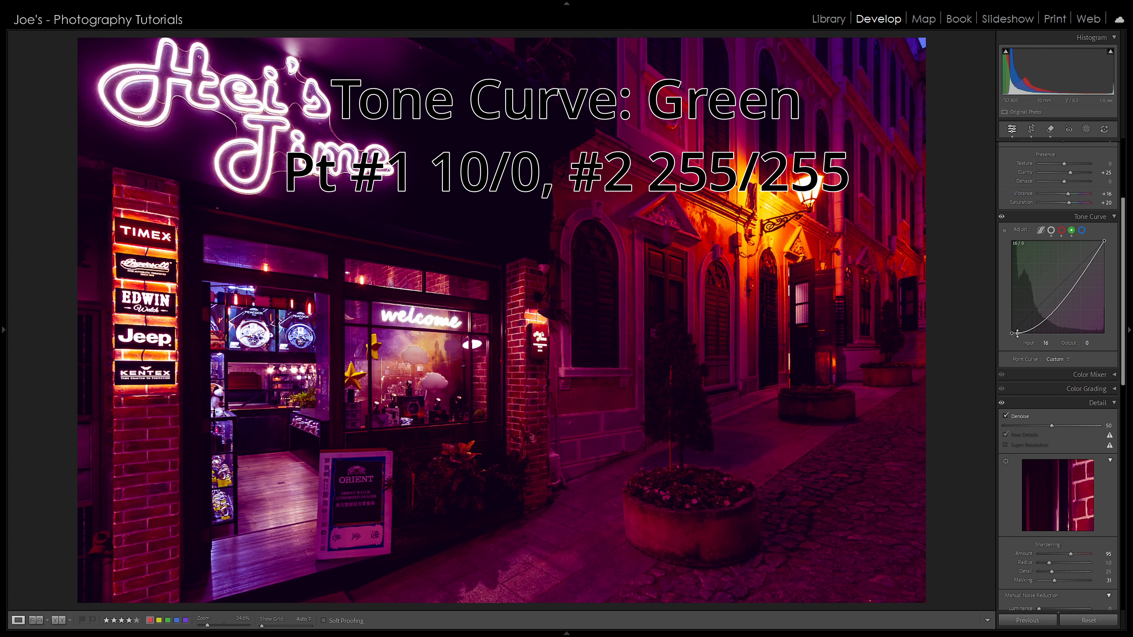
pyautogui.moveTo(1017, 333); pyautogui.dragTo(1014, 335)
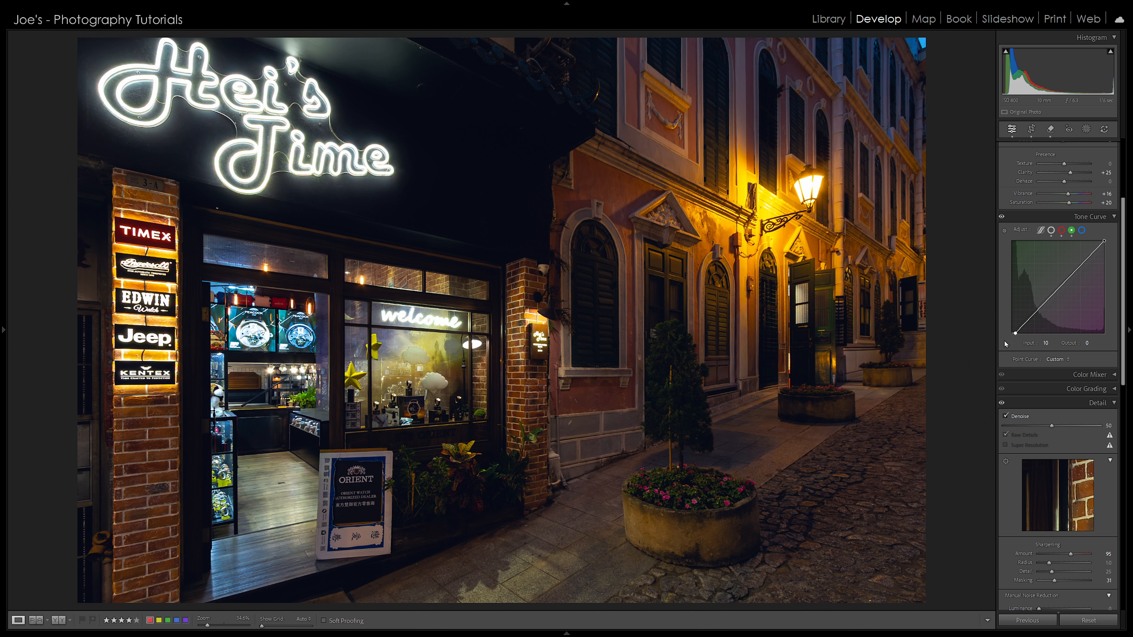
# Raise the blue curve's black point to input 0, output 20, and compare the photo with and without the tone curve
pyautogui.click(1083, 231)
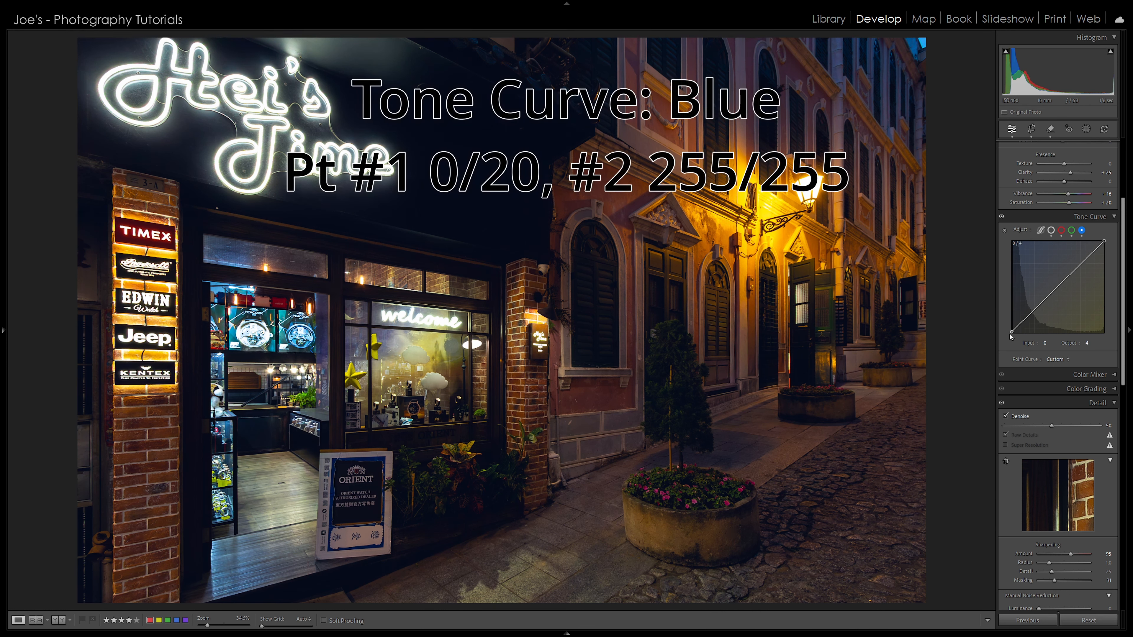
pyautogui.moveTo(1010, 340); pyautogui.dragTo(1007, 329)
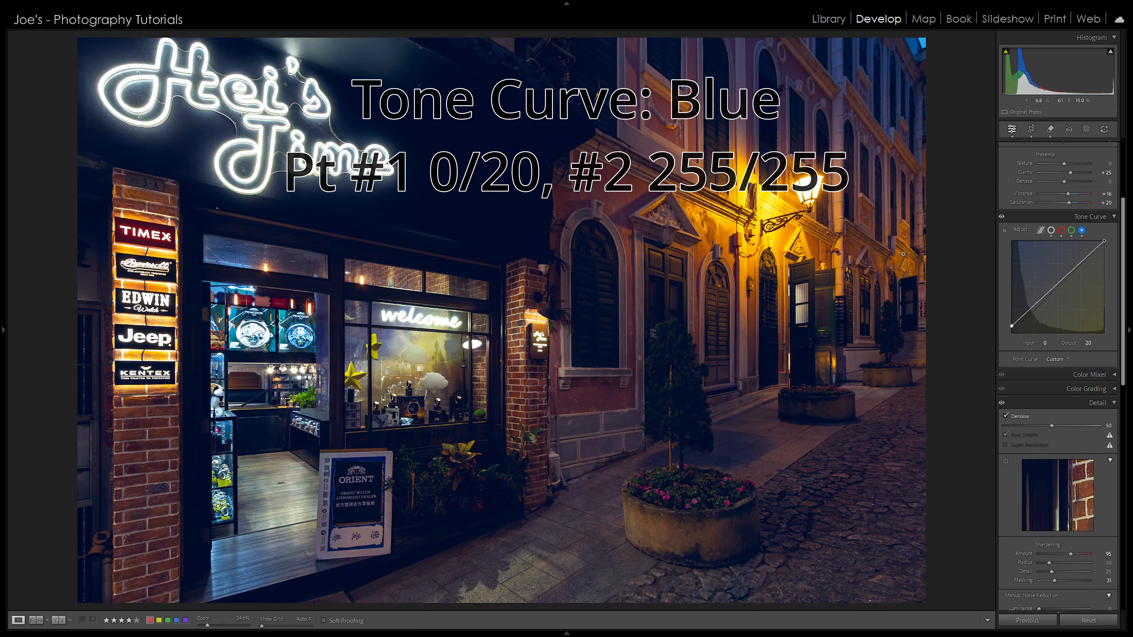
pyautogui.click(1001, 217)
pyautogui.click(1002, 217)
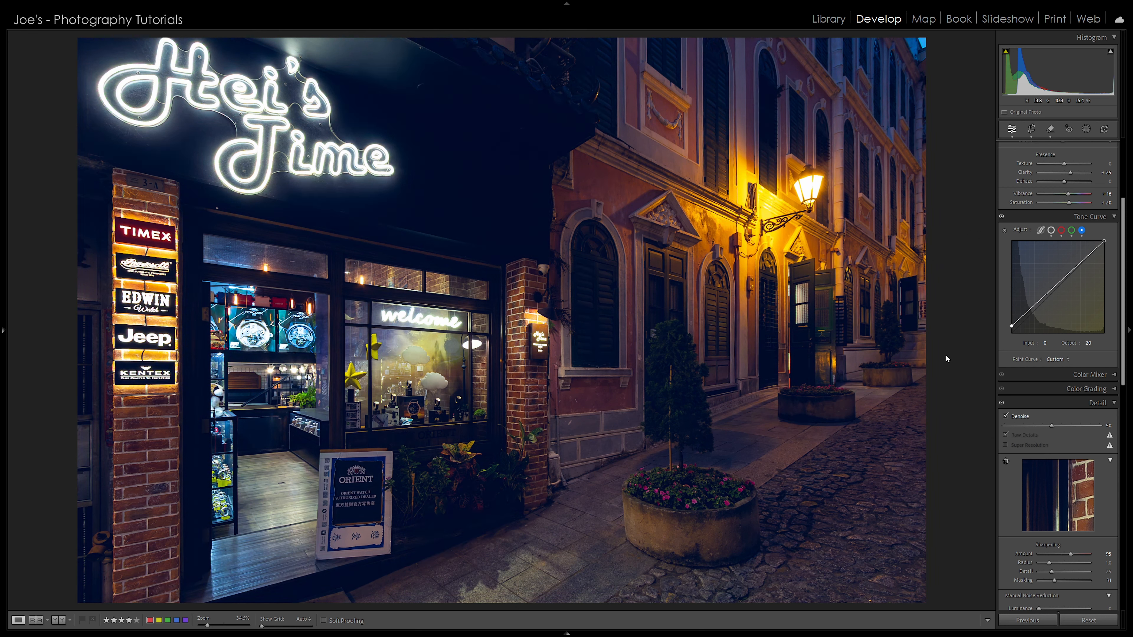
# Darken the photo's edges with a Highlight Priority post-crop vignette, setting its Amount to -25
pyautogui.moveTo(1014, 323); pyautogui.dragTo(991, 328)
pyautogui.moveTo(1122, 297); pyautogui.dragTo(1059, 517)
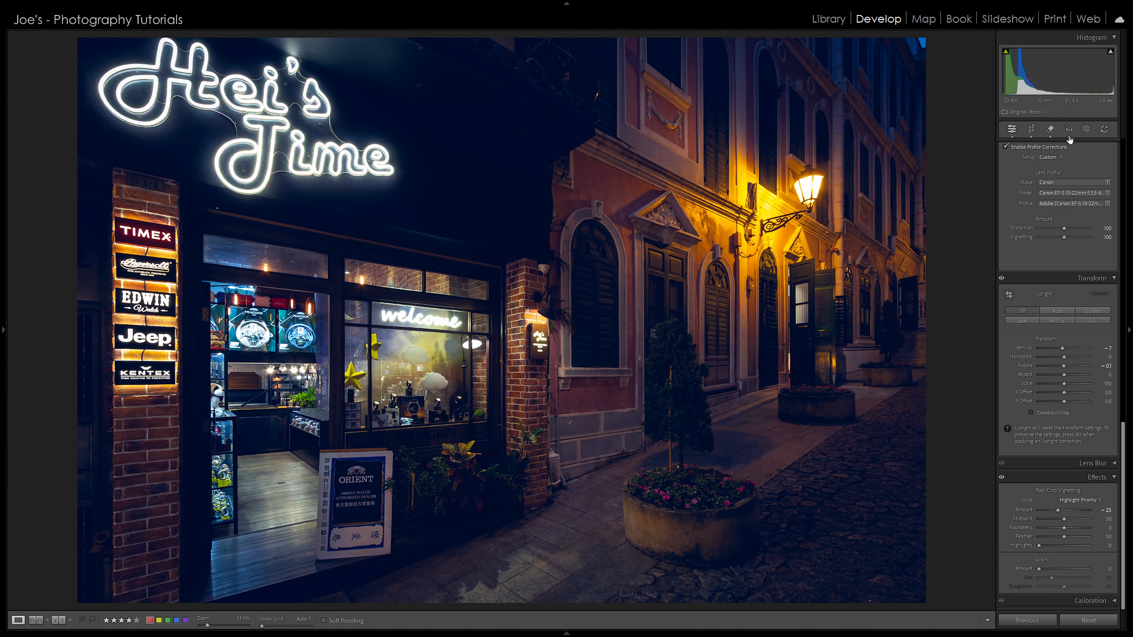
# Create a brush mask and paint over the glowing street lamp with a soft brush of size 30
pyautogui.click(1085, 131)
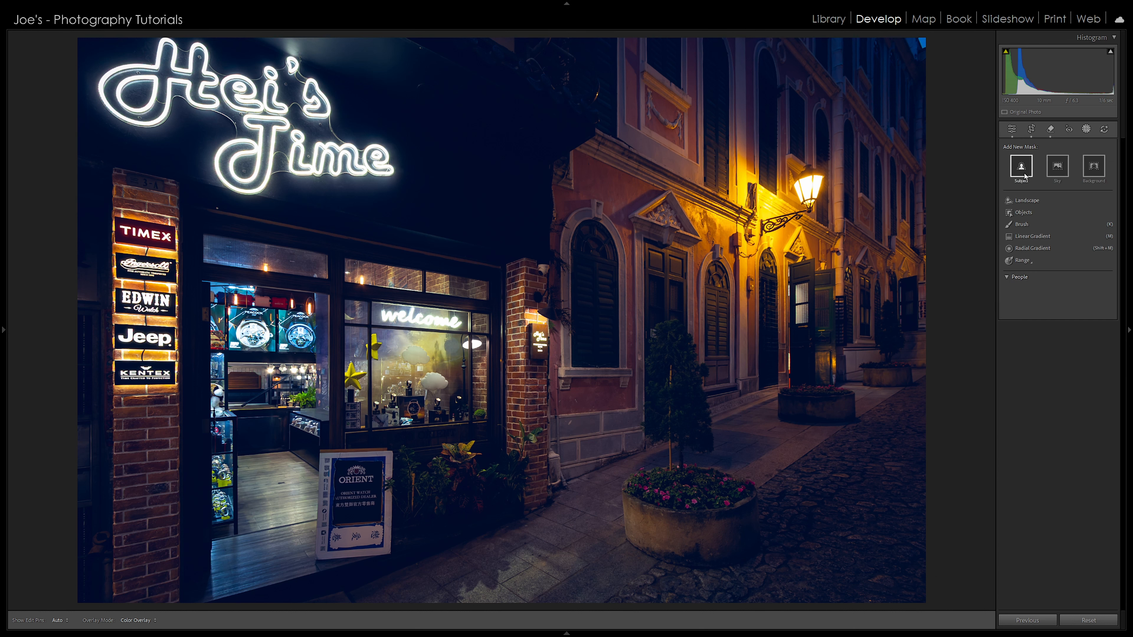
pyautogui.click(1022, 225)
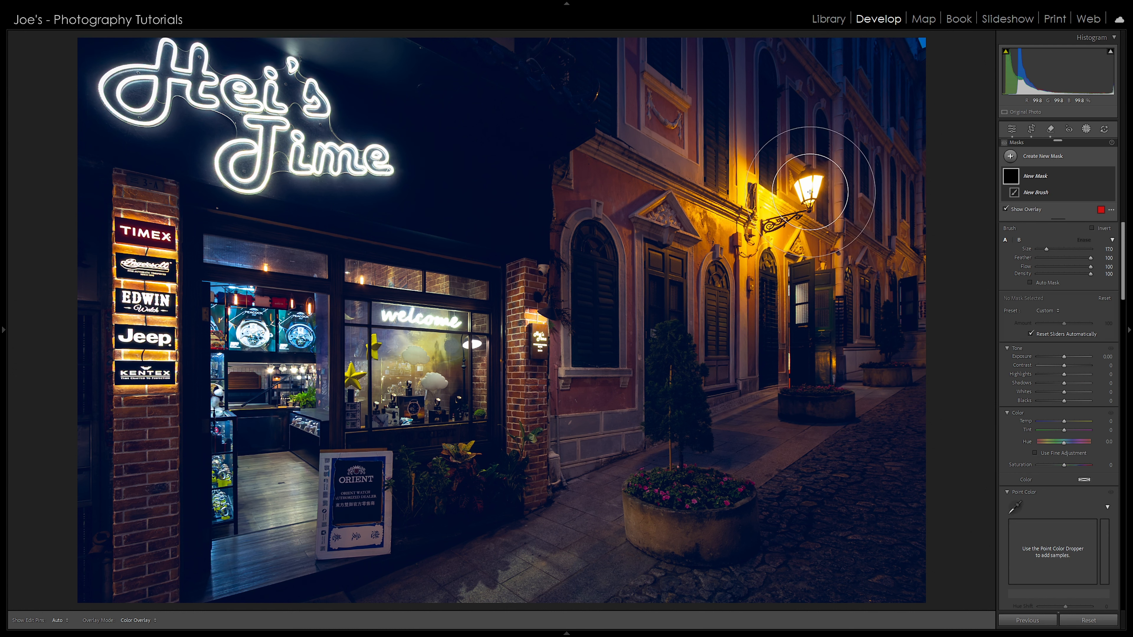
pyautogui.scroll(5, 809, 191)
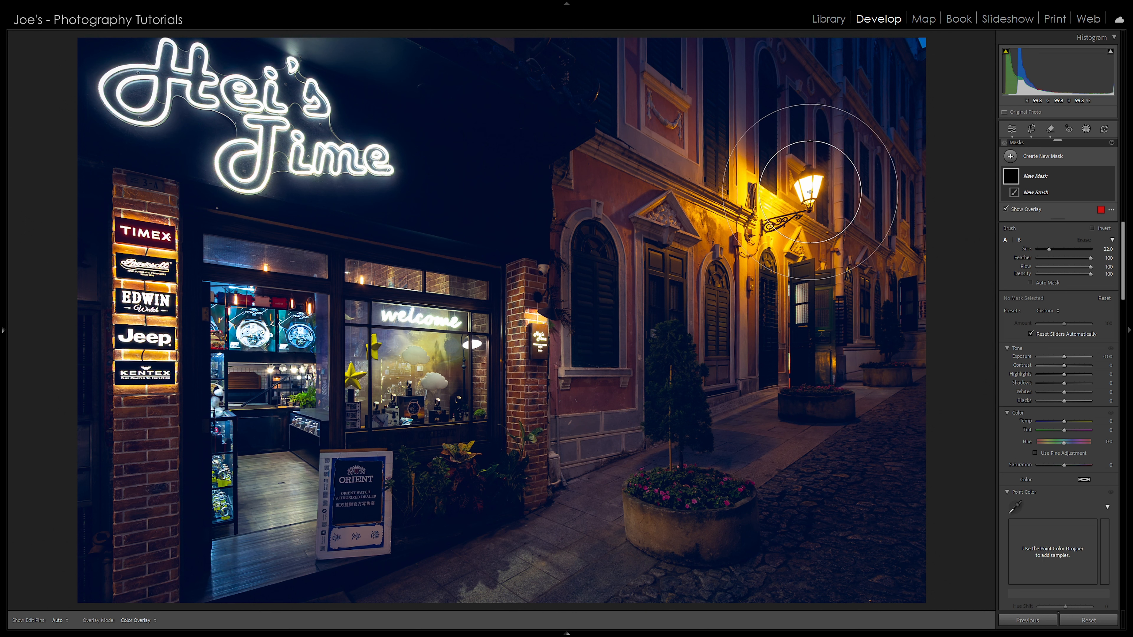
pyautogui.scroll(2, 810, 191)
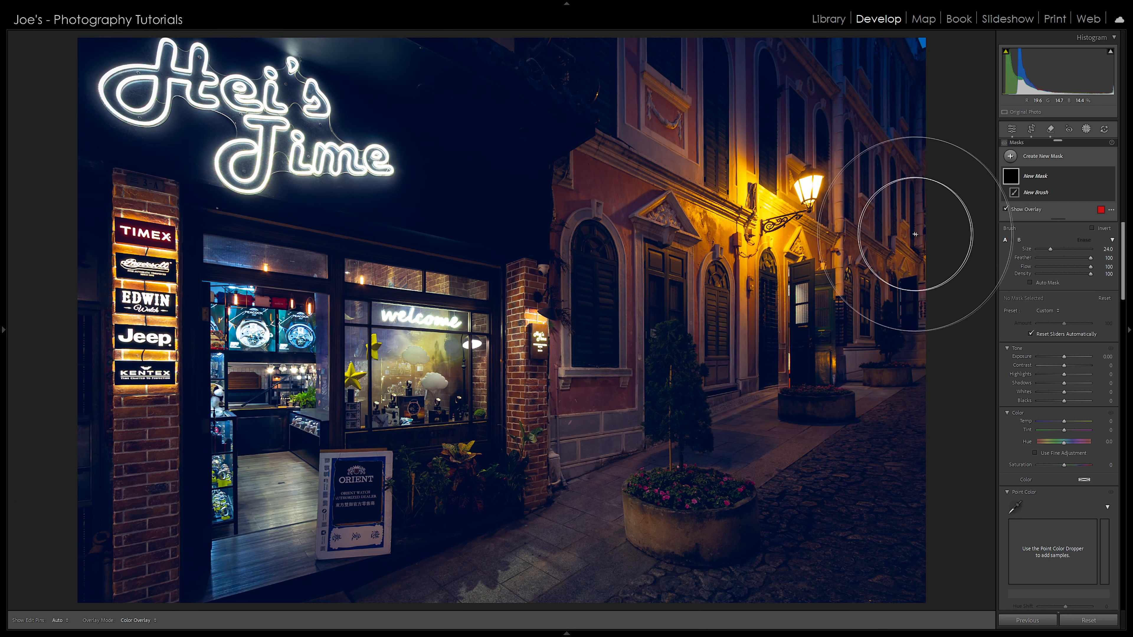
pyautogui.scroll(4, 810, 189)
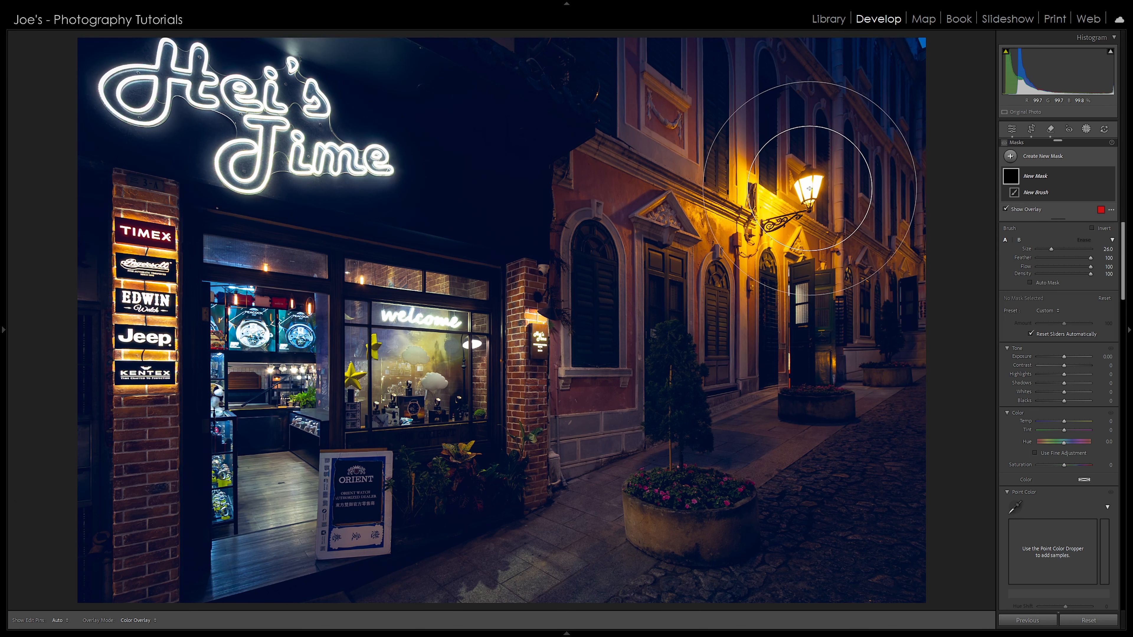
pyautogui.scroll(2, 809, 189)
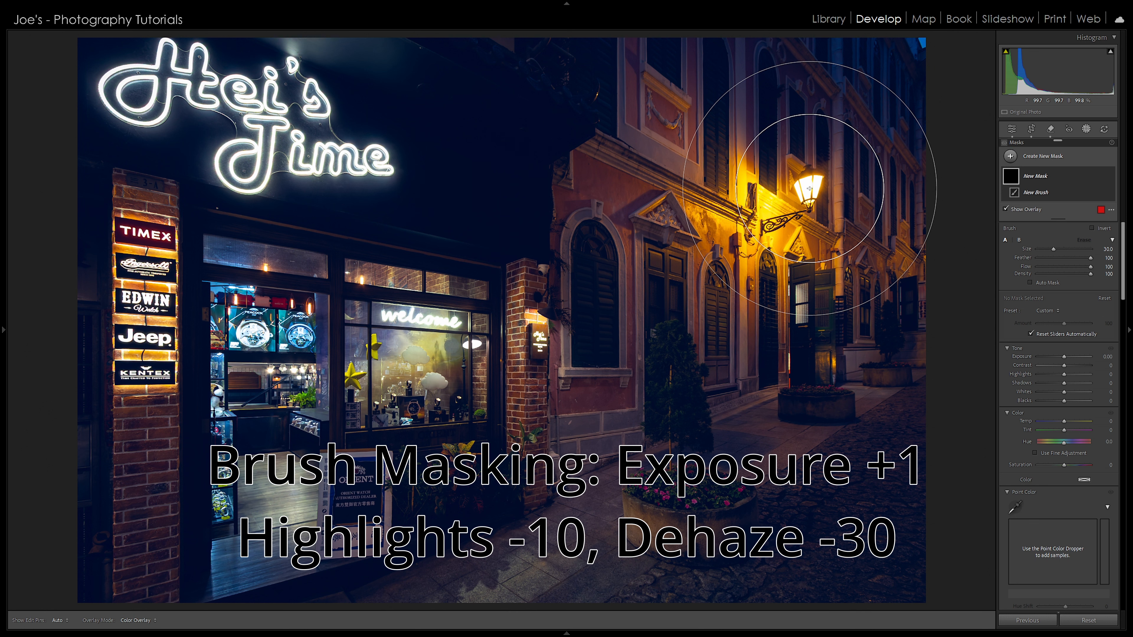
pyautogui.click(809, 197)
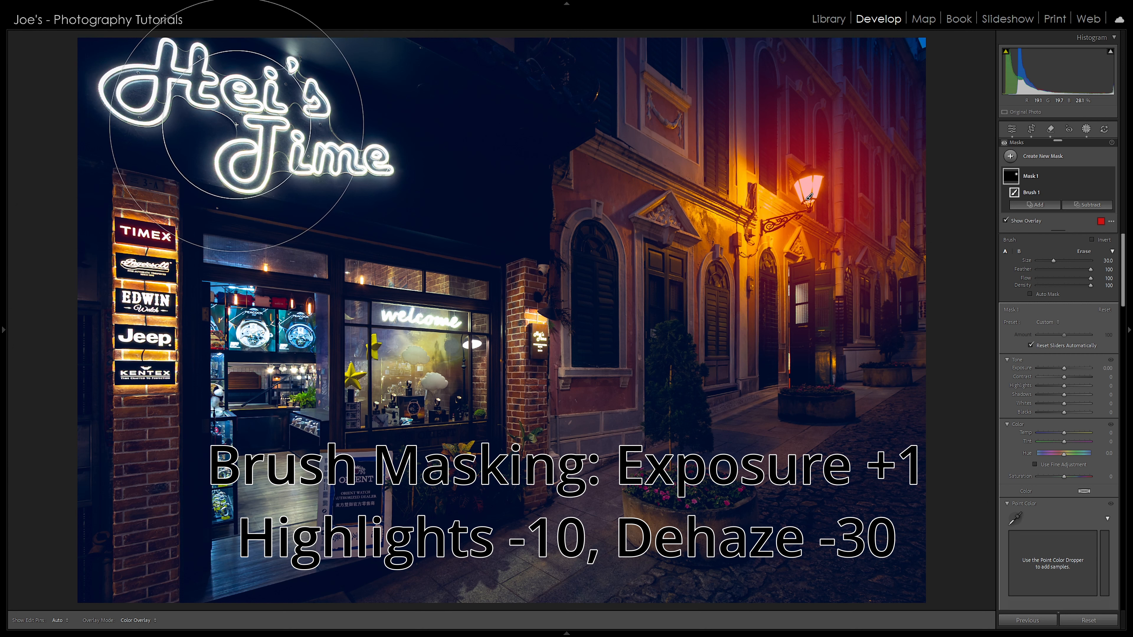
# Enlarge the brush to size 50 and add the large neon shop sign to the mask
pyautogui.scroll(5, 236, 125)
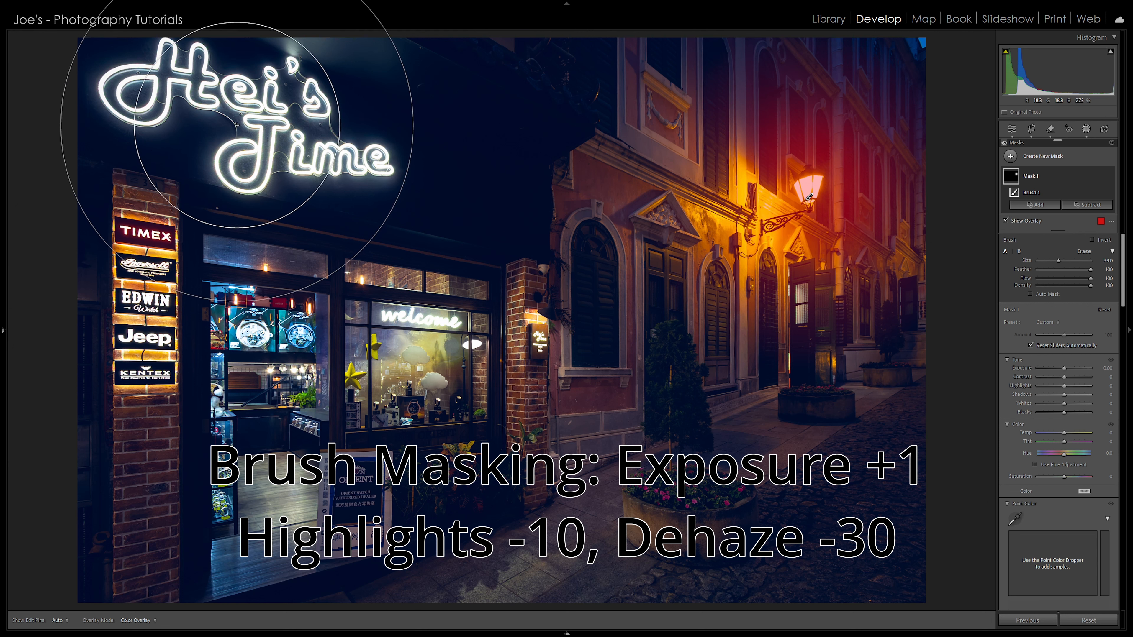
pyautogui.scroll(5, 236, 125)
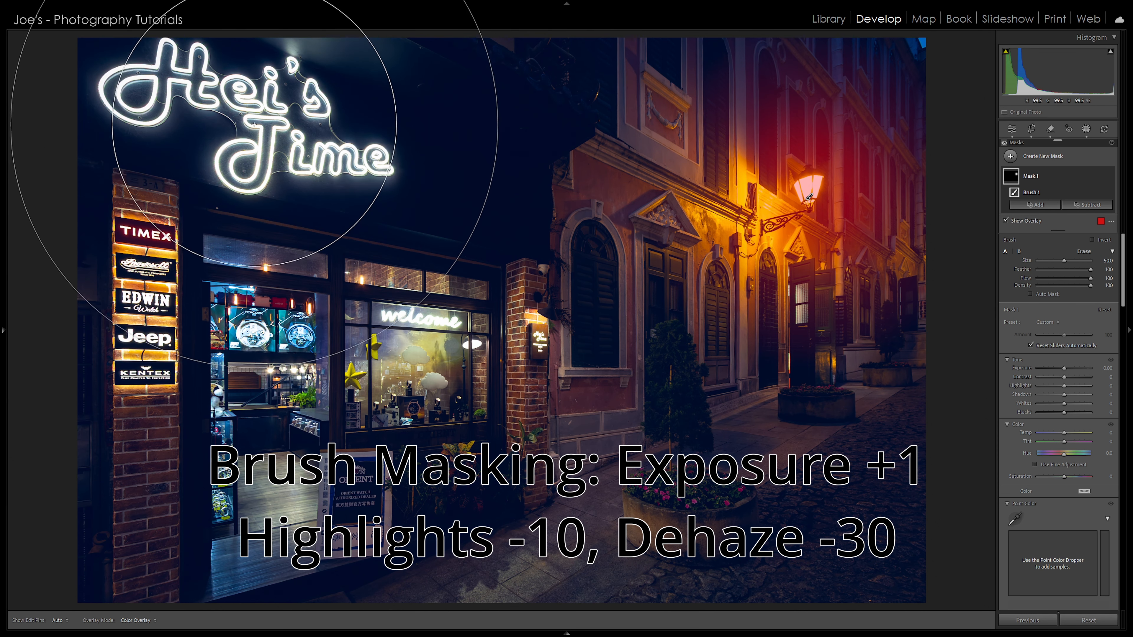
pyautogui.click(253, 133)
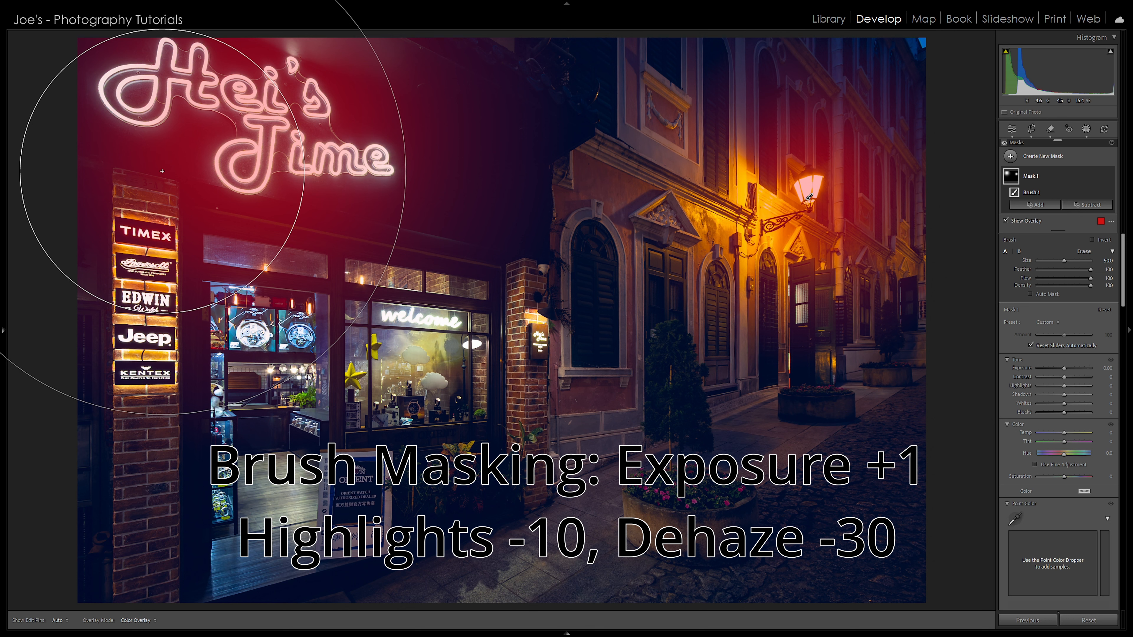
# Reduce the brush to size 15, paint over the stacked brand signs on the brick pillar, and extend the mask around the neon sign's edges
pyautogui.scroll(-13, 161, 171)
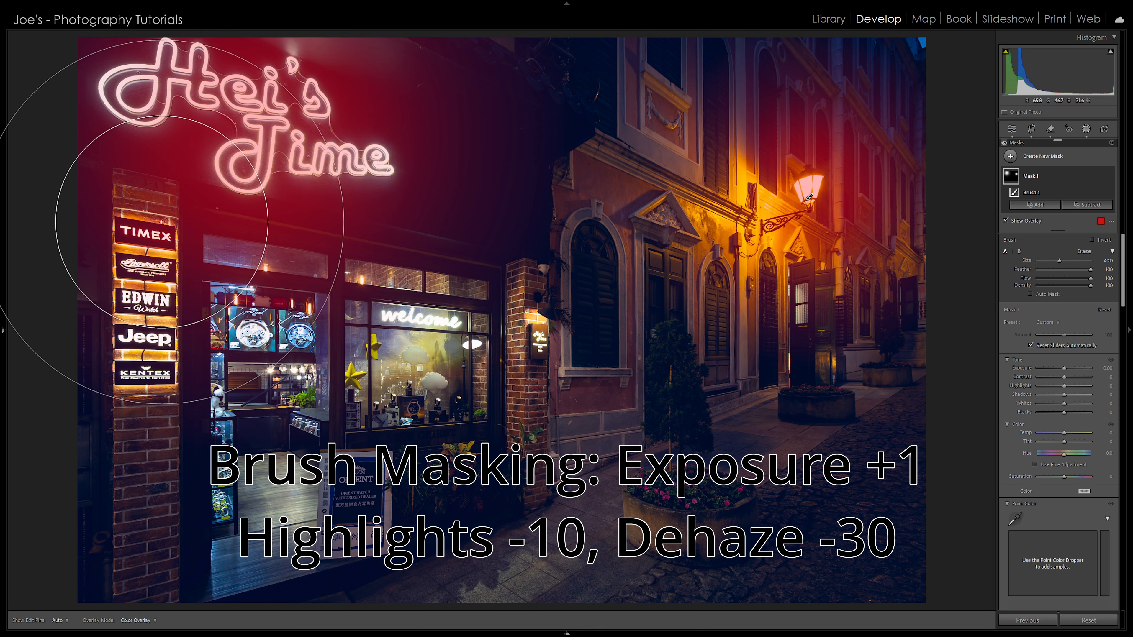
pyautogui.scroll(-14, 162, 222)
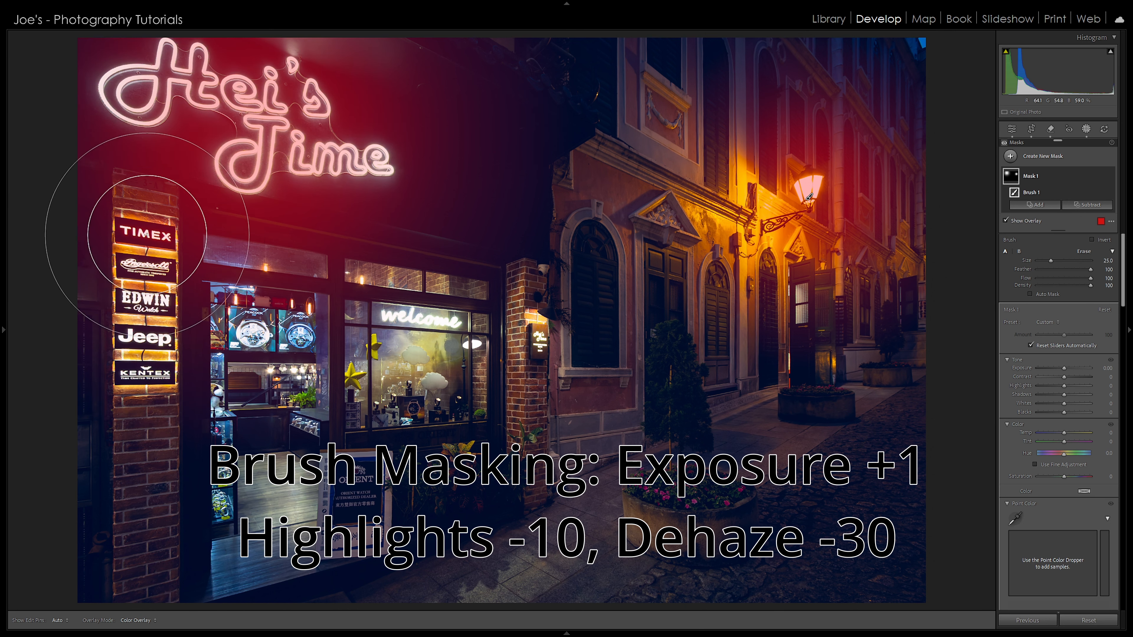
pyautogui.scroll(-8, 147, 235)
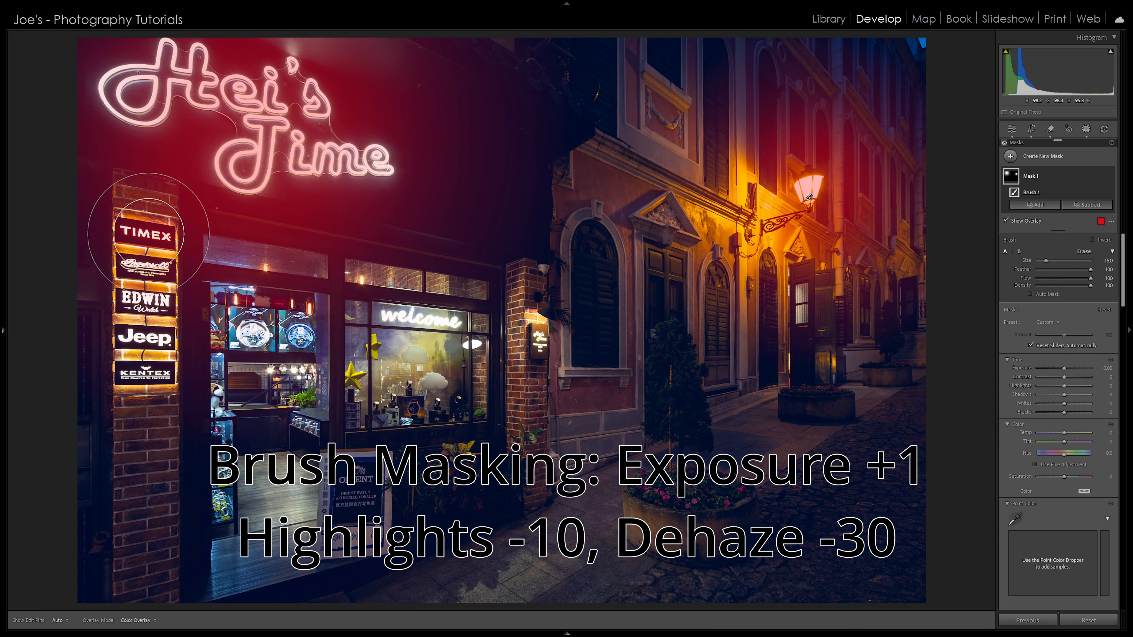
pyautogui.moveTo(145, 227); pyautogui.dragTo(145, 385)
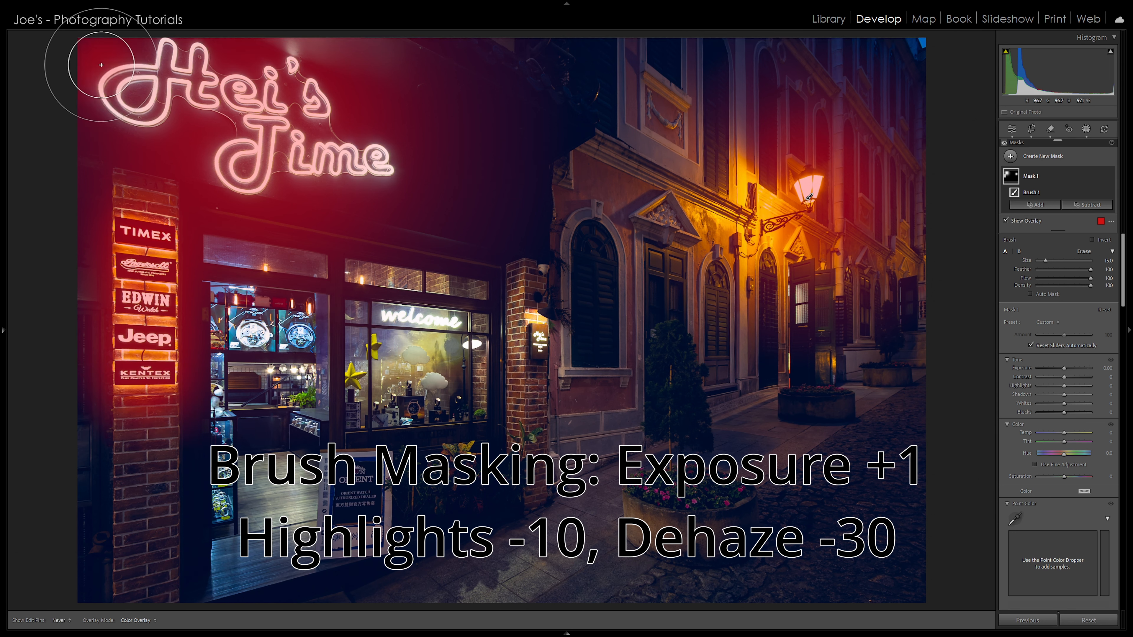
pyautogui.moveTo(84, 102); pyautogui.dragTo(103, 147)
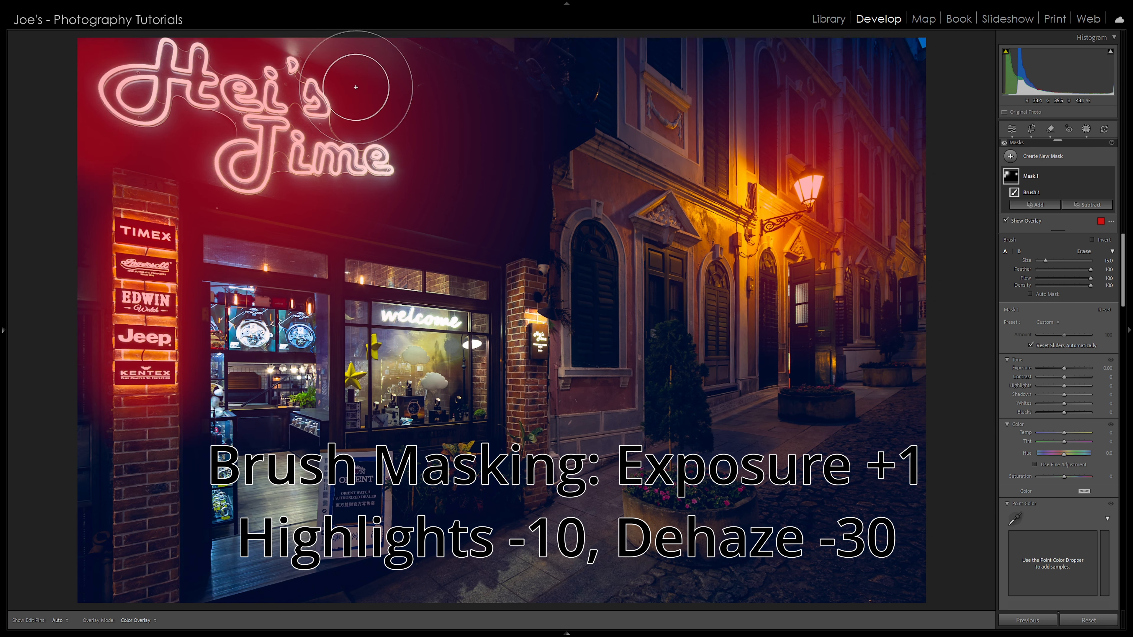
pyautogui.moveTo(403, 135); pyautogui.dragTo(418, 182)
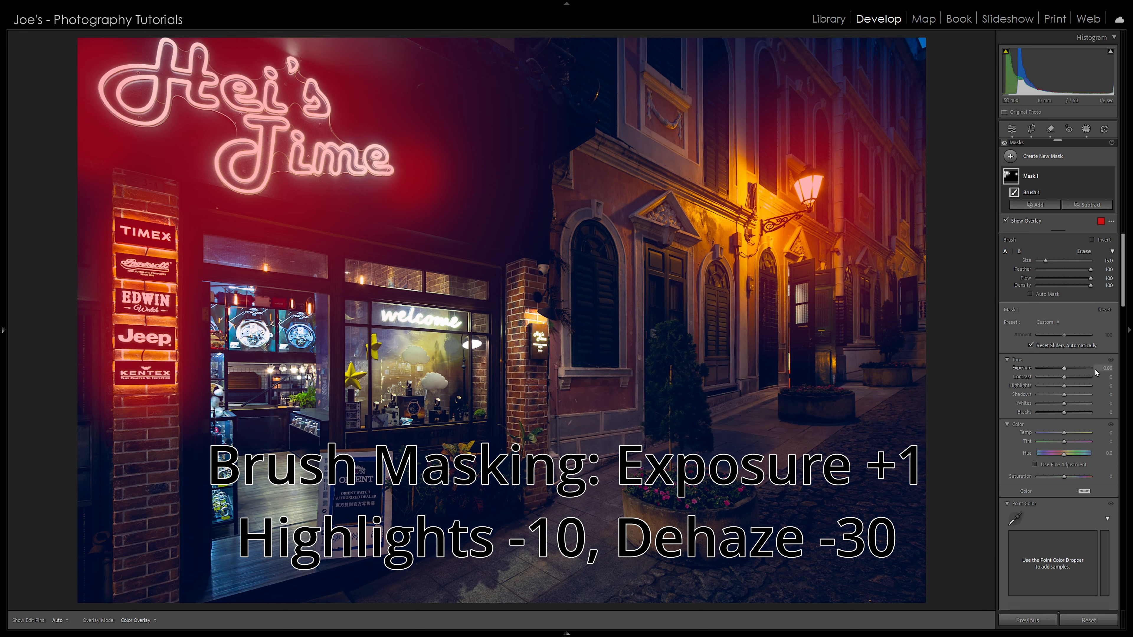
# Set the brush mask's Exposure to +1.00 and Highlights to -10
pyautogui.moveTo(1102, 369); pyautogui.dragTo(1122, 370)
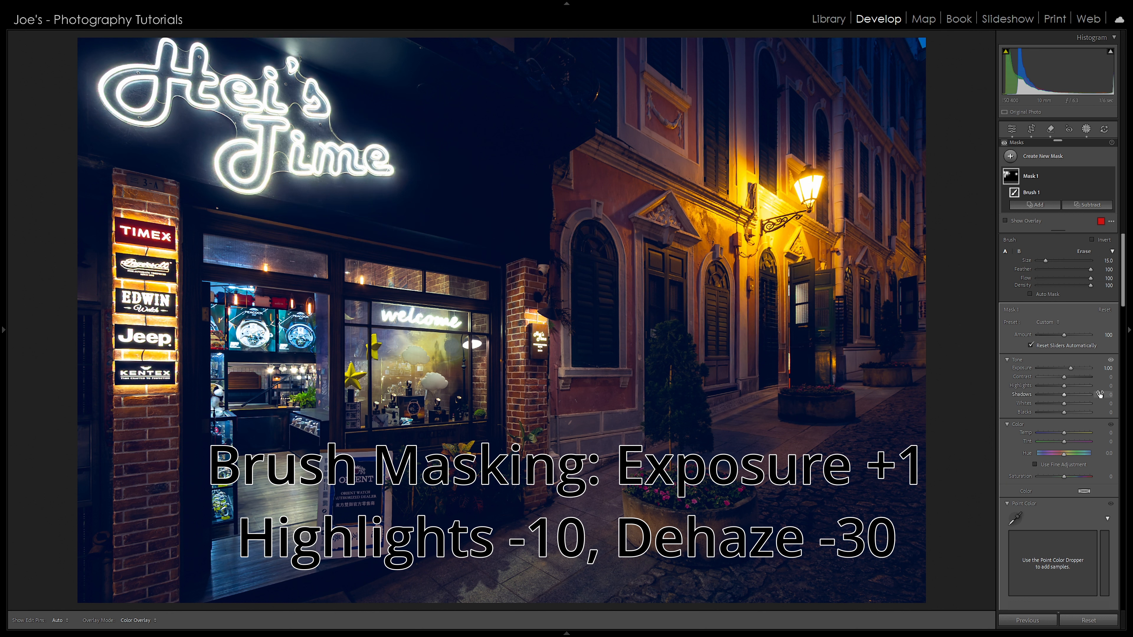
pyautogui.moveTo(1110, 388); pyautogui.dragTo(1105, 389)
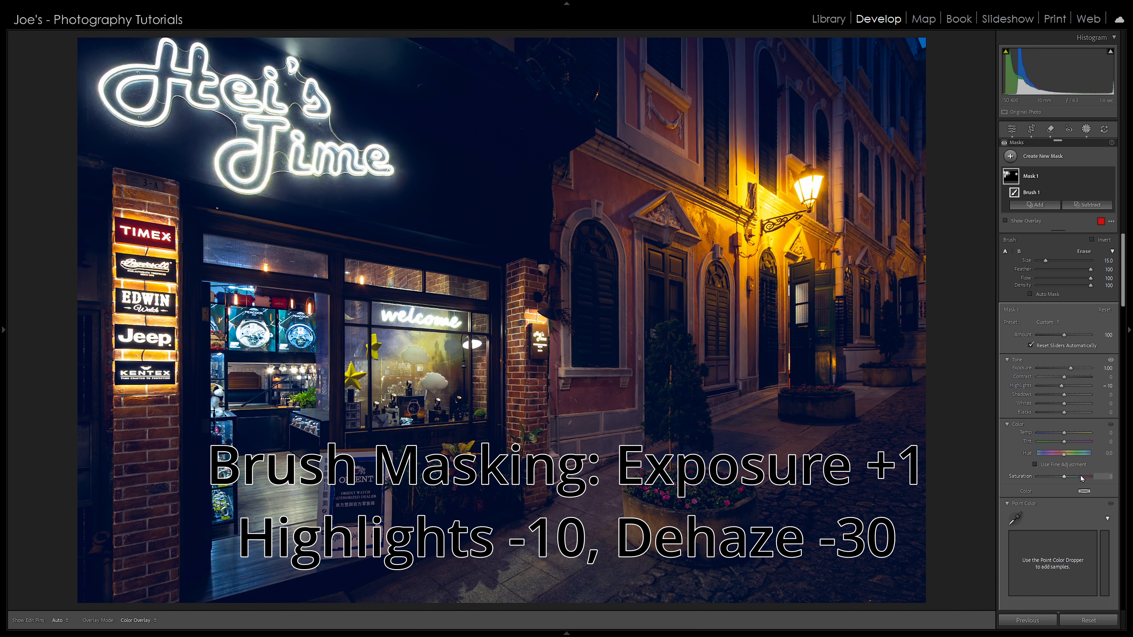
# Set the brush mask's Dehaze to -30 to give the lights a soft glow
pyautogui.scroll(-10, 1080, 487)
pyautogui.scroll(-5, 1080, 490)
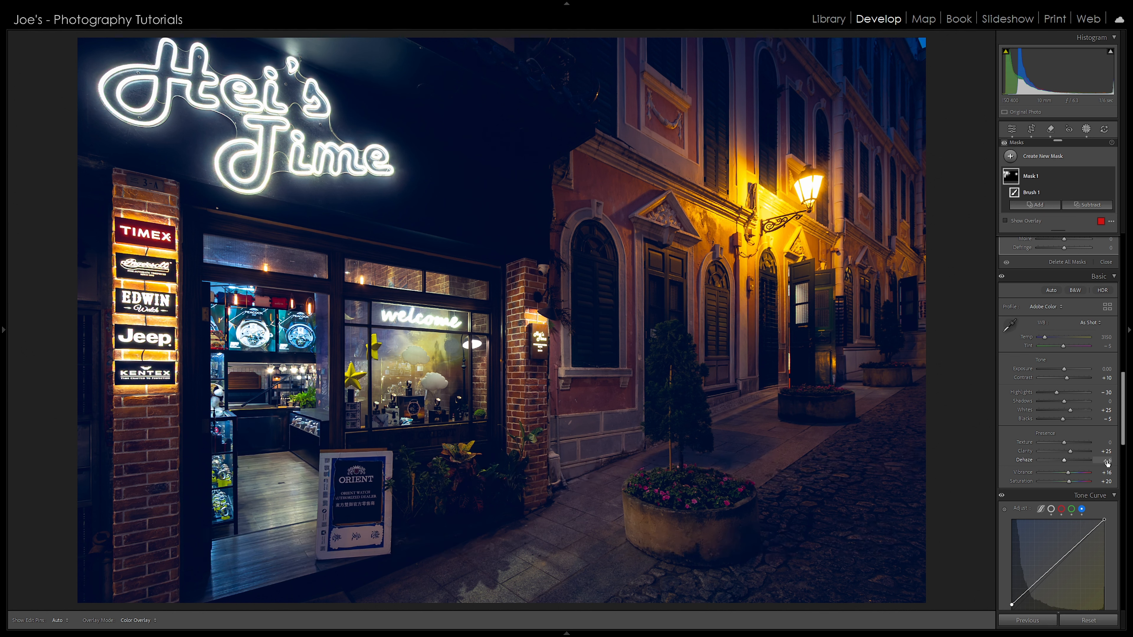
pyautogui.scroll(7, 1084, 491)
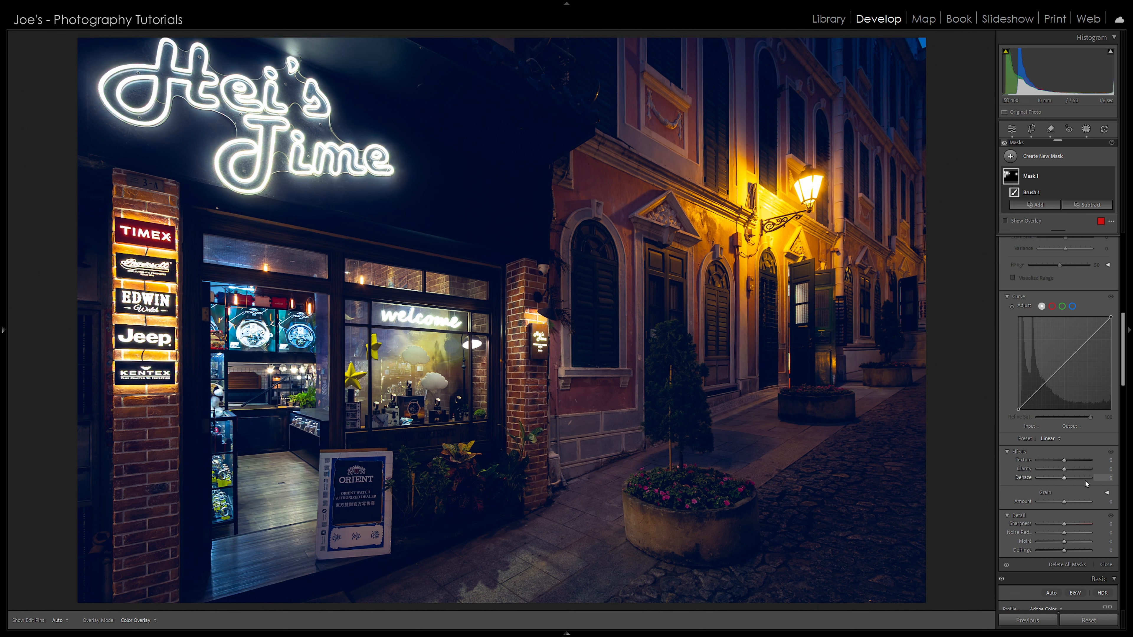
pyautogui.click(1109, 478)
pyautogui.write('-21')
pyautogui.press('Return')
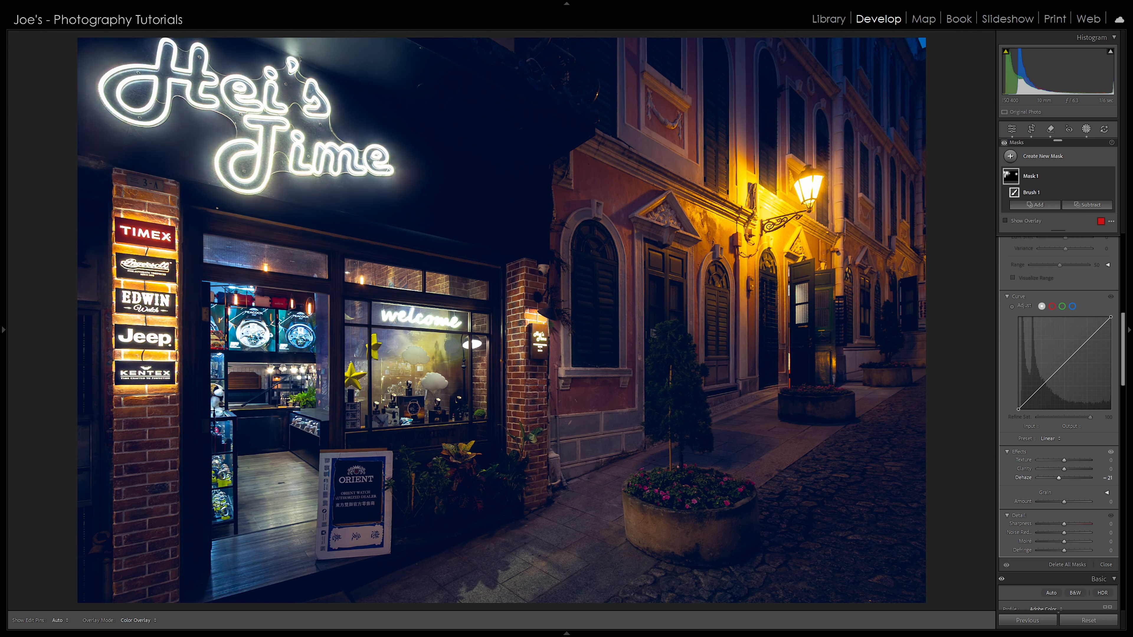
pyautogui.moveTo(1107, 478); pyautogui.dragTo(1105, 477)
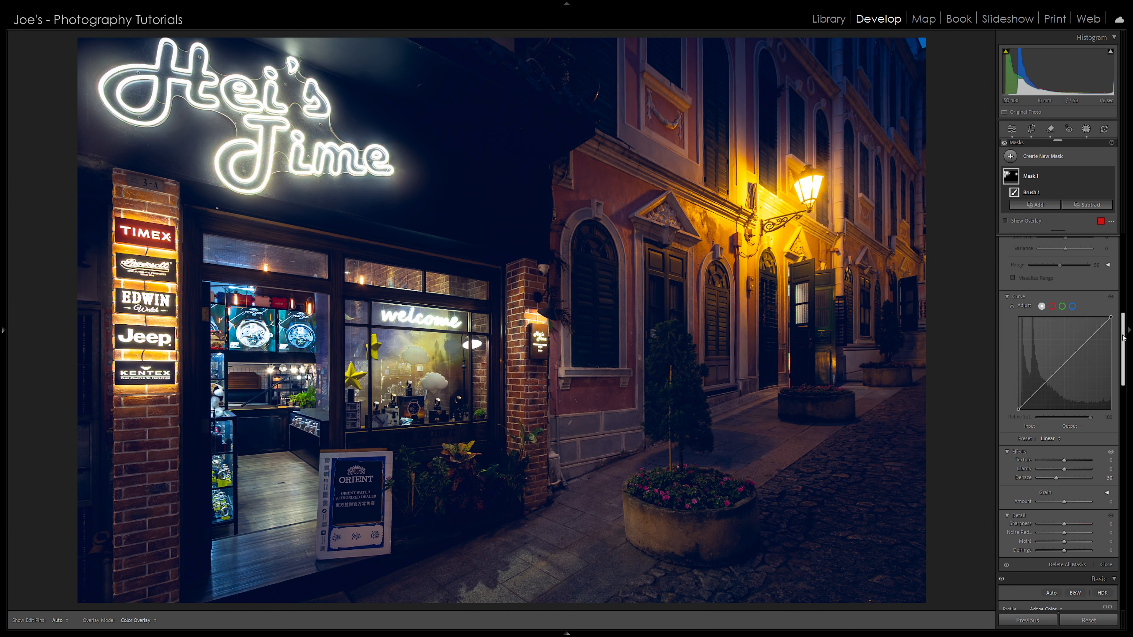
# Compare the photo with and without the brush mask several times, leaving the mask enabled
pyautogui.click(1109, 177)
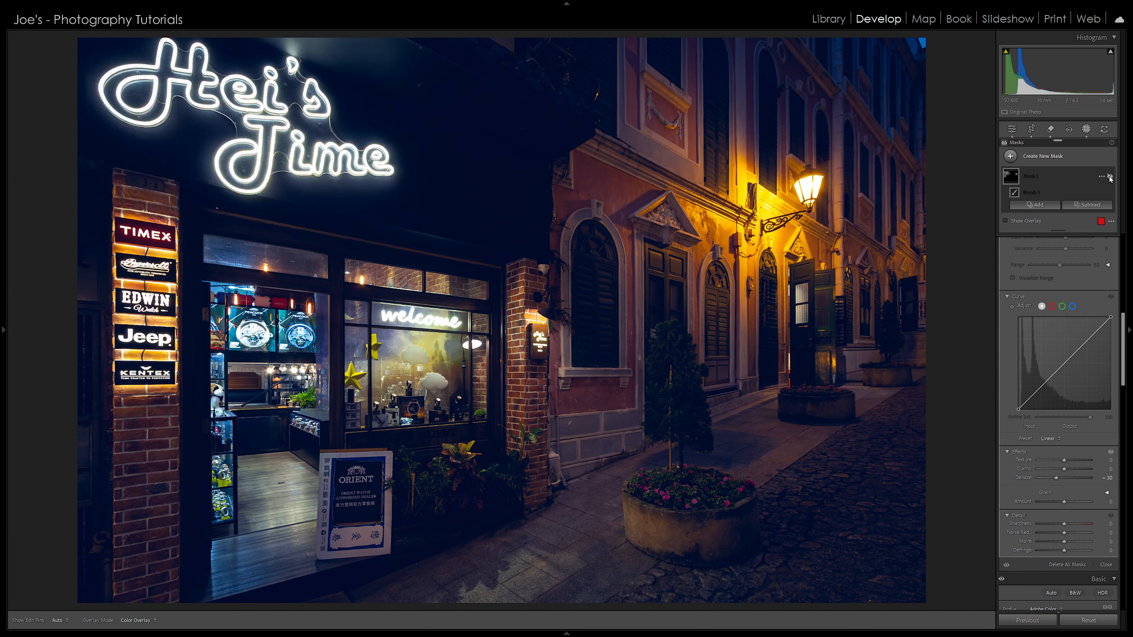
pyautogui.click(1110, 177)
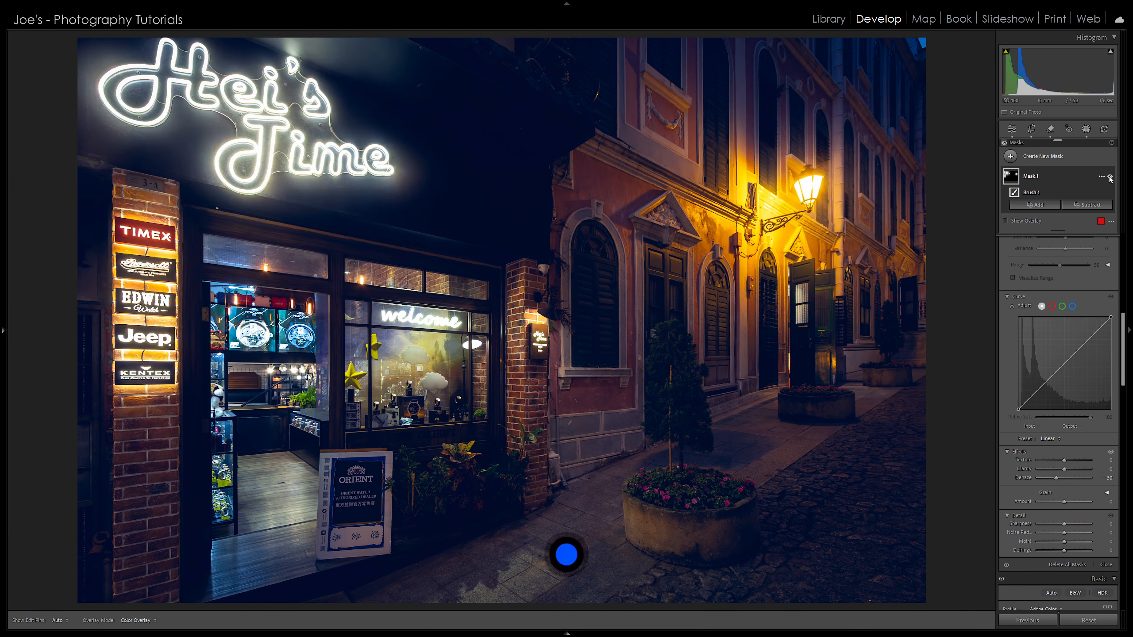
pyautogui.click(1110, 176)
pyautogui.click(1110, 177)
pyautogui.click(1110, 177)
pyautogui.click(1110, 177)
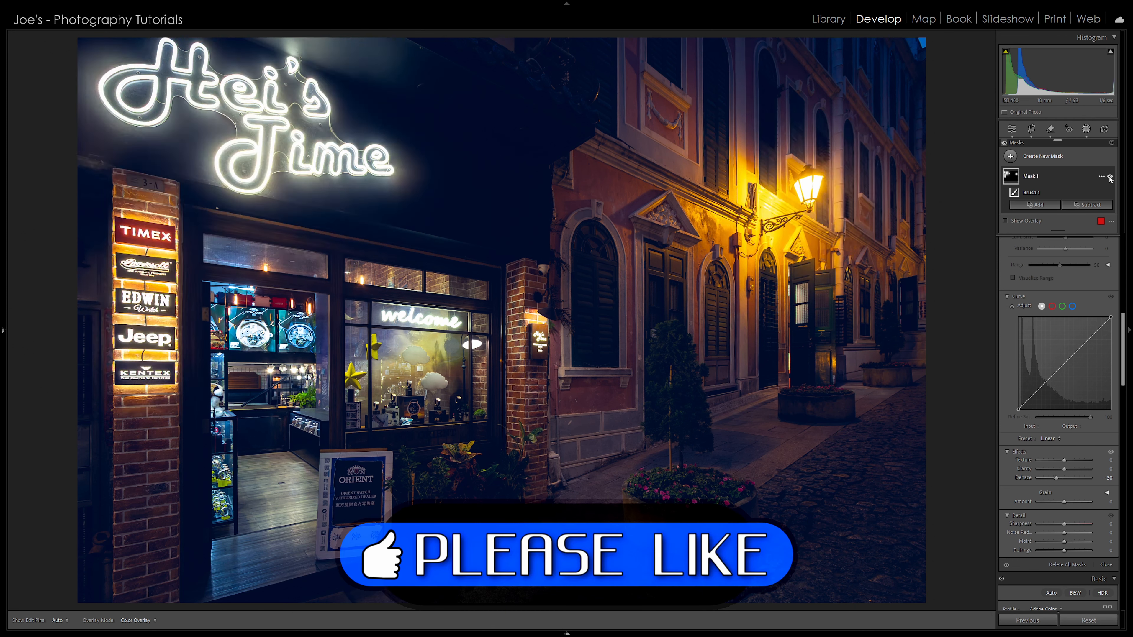